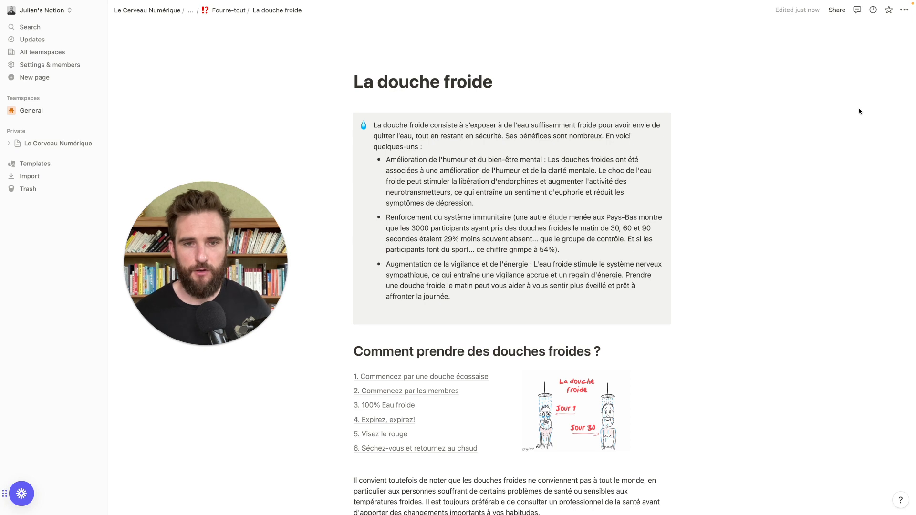
Move the "Amélioration de l'humeur et du bien-être mental" bullet to the end of the callout's list
left_click(707, 211)
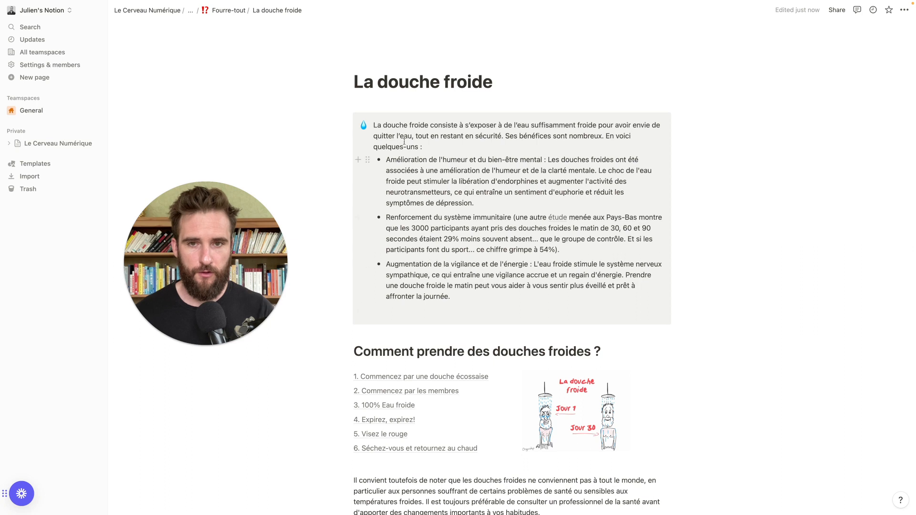
mouse_move(348, 119)
left_mouse_down()
mouse_move(348, 364)
mouse_move(331, 131)
mouse_move(339, 108)
mouse_move(339, 127)
mouse_move(339, 119)
left_mouse_up()
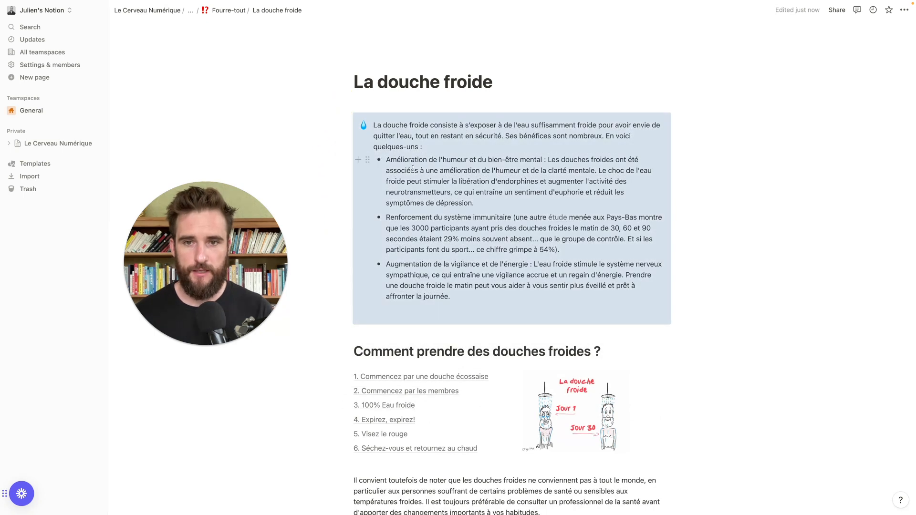
left_click_drag(367, 160, 378, 255)
left_click_drag(368, 206, 380, 302)
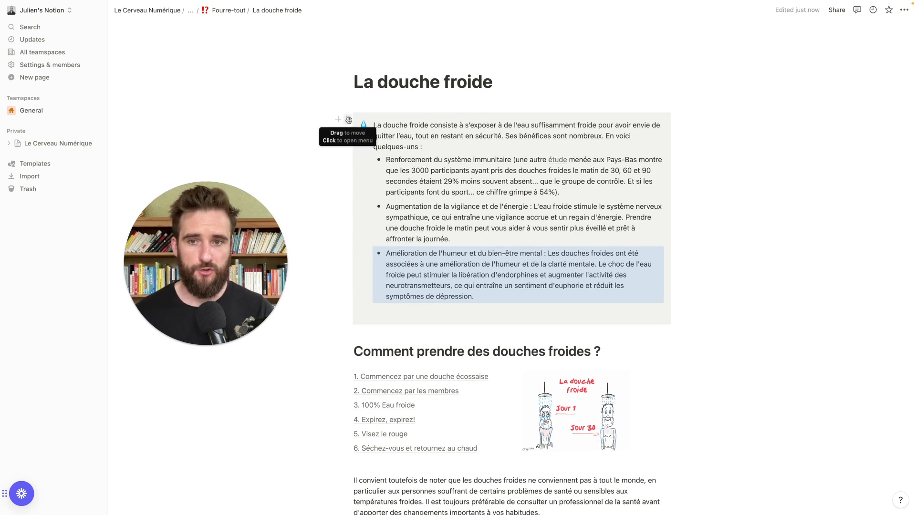
Copy the link to the callout block on the "La douche froide" page
left_click(350, 120)
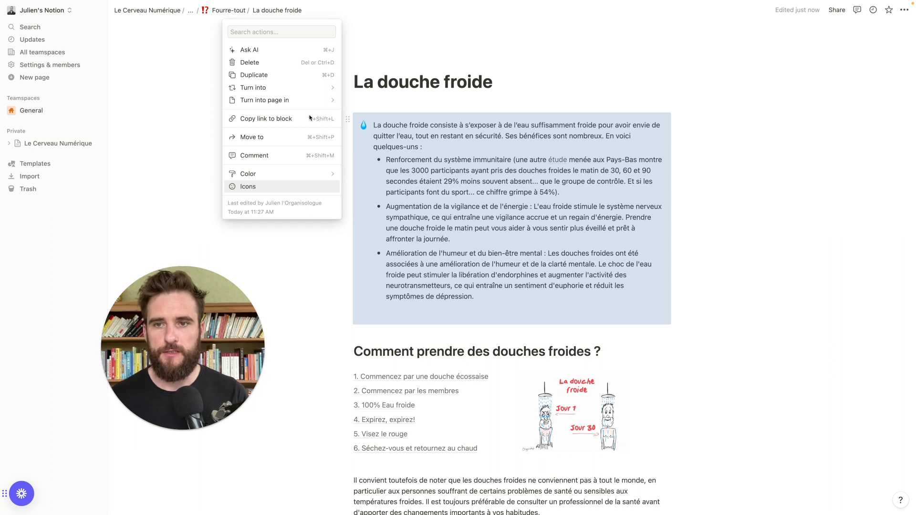
left_click(284, 120)
left_click(349, 125)
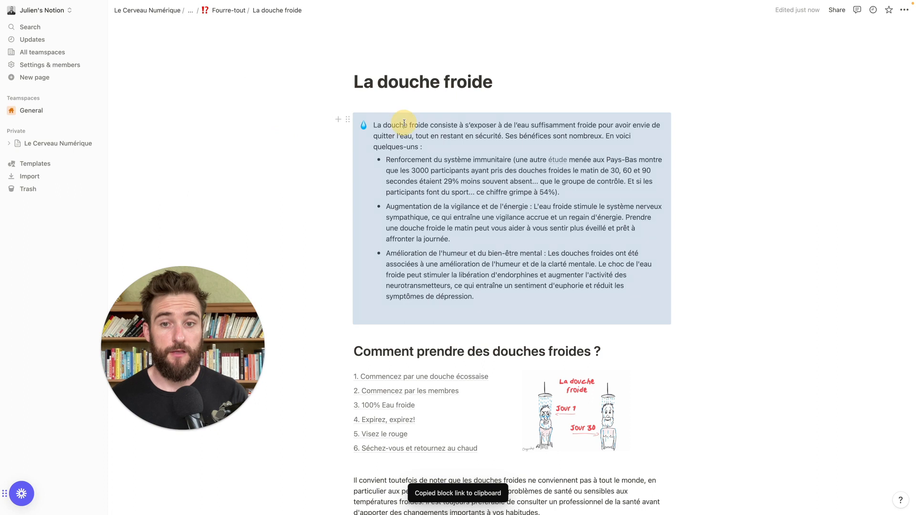
Create a sub-page titled "Bain froid" at the start of the Fourre-tout page and make it an empty page
left_click(238, 10)
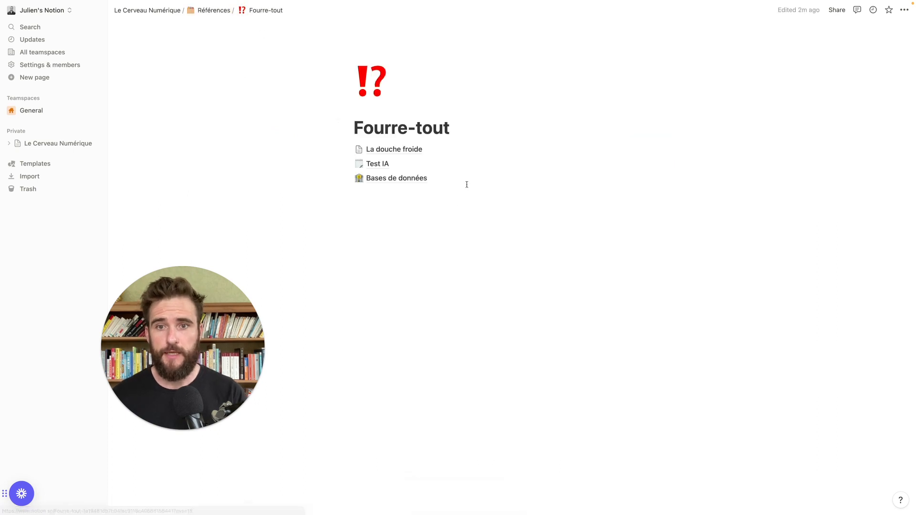
left_click(452, 130)
key("Return")
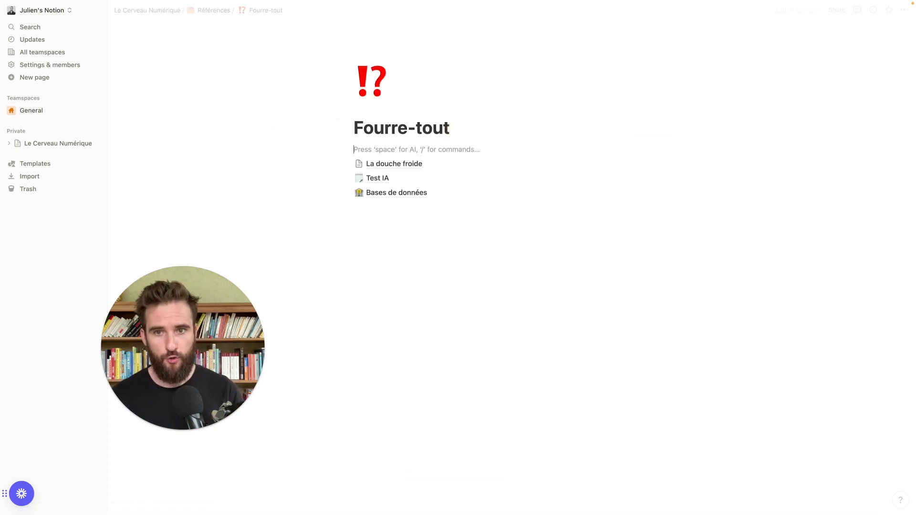
type("/page")
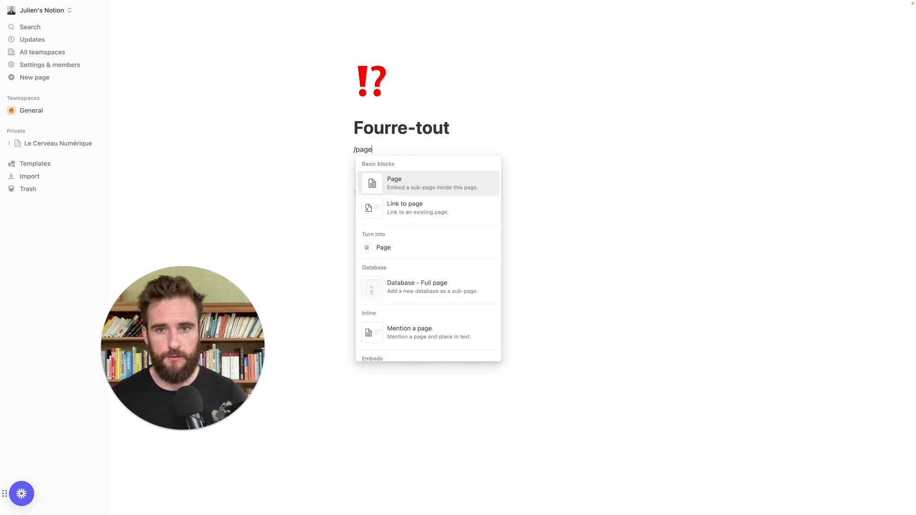
key("Return")
type("Bain froid")
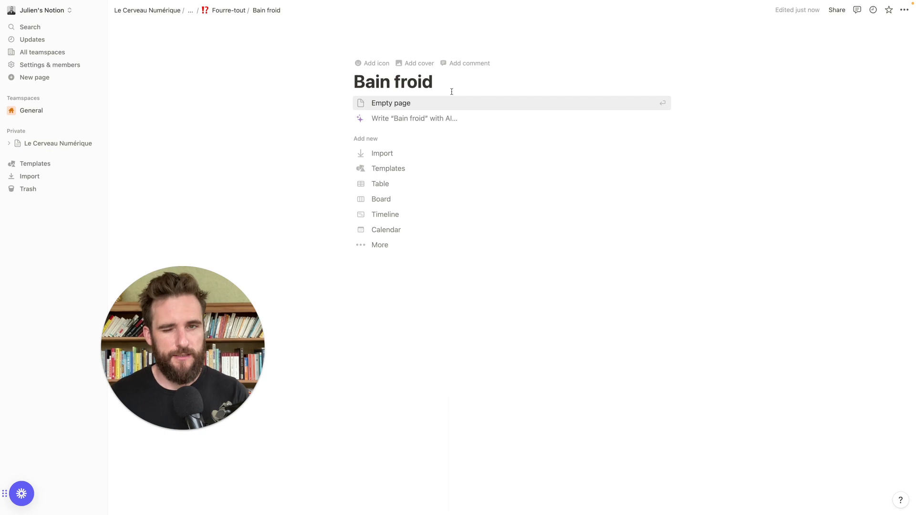
left_click(403, 106)
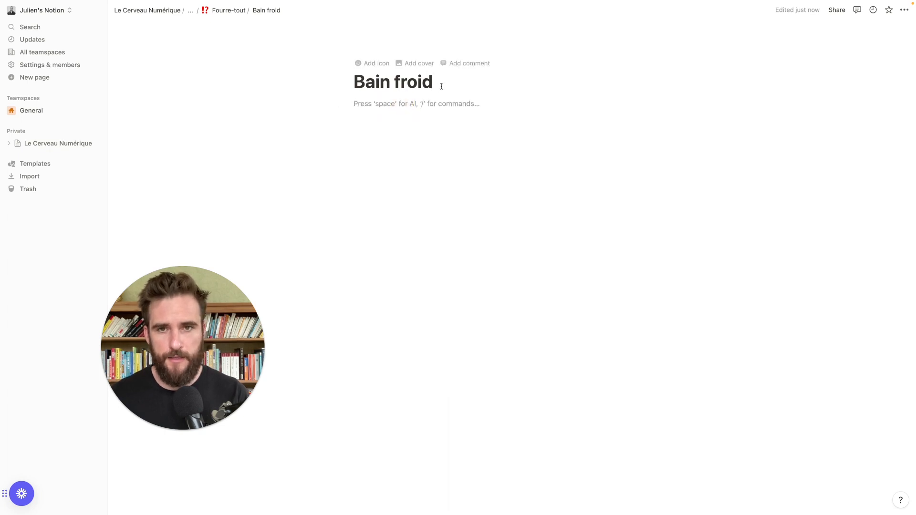
key("ctrl+v")
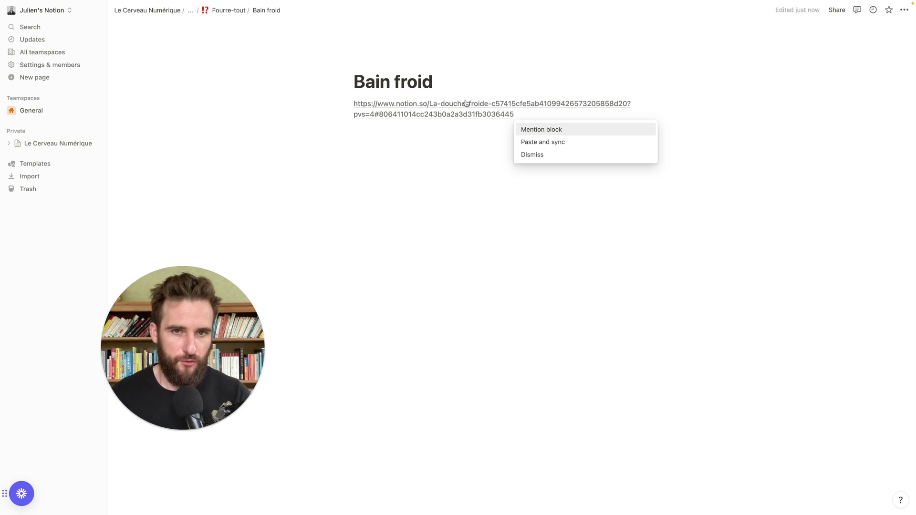
left_click_drag(528, 115, 351, 103)
key("BackSpace")
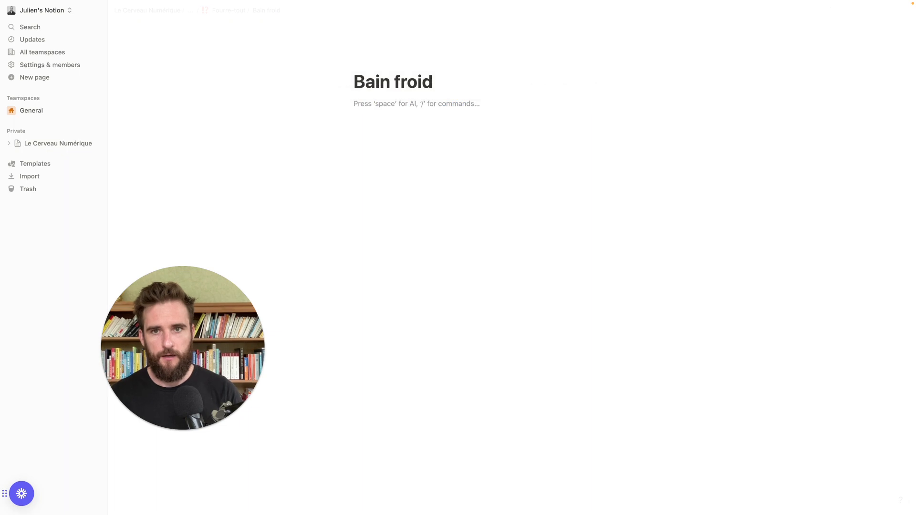
Write "Références" on the Bain froid page, followed by an inline link to the page "La douche froide"
type("Référen")
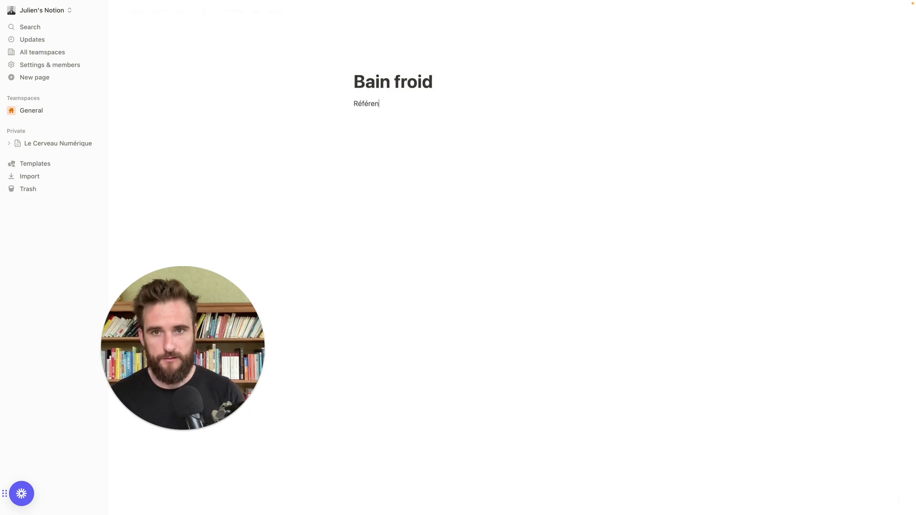
type("ces[[")
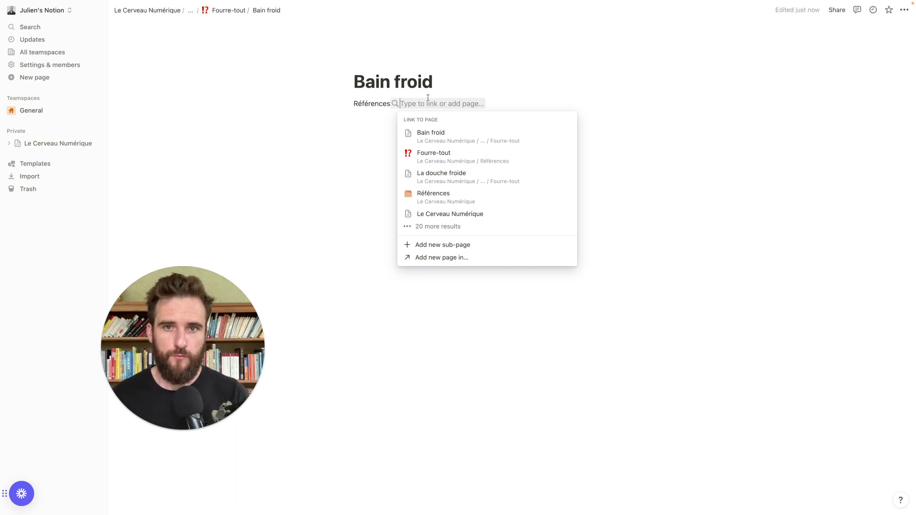
left_click(463, 180)
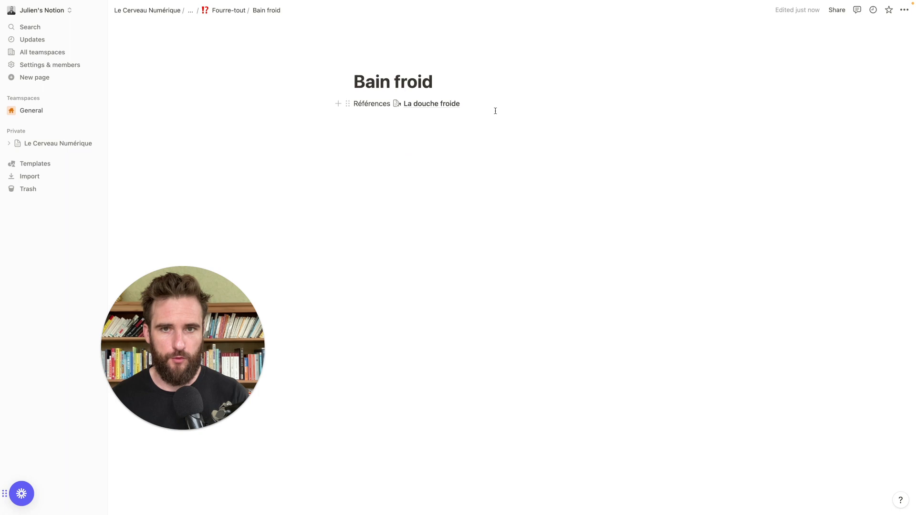
Add the line "À lire (important)" below the references and link the word "lire" to the copied callout block
key("Return")
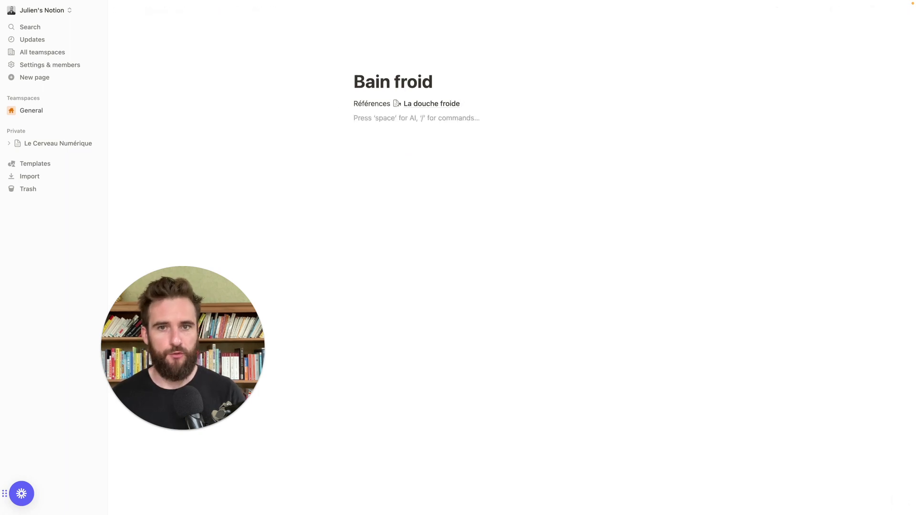
type("À lire (important)")
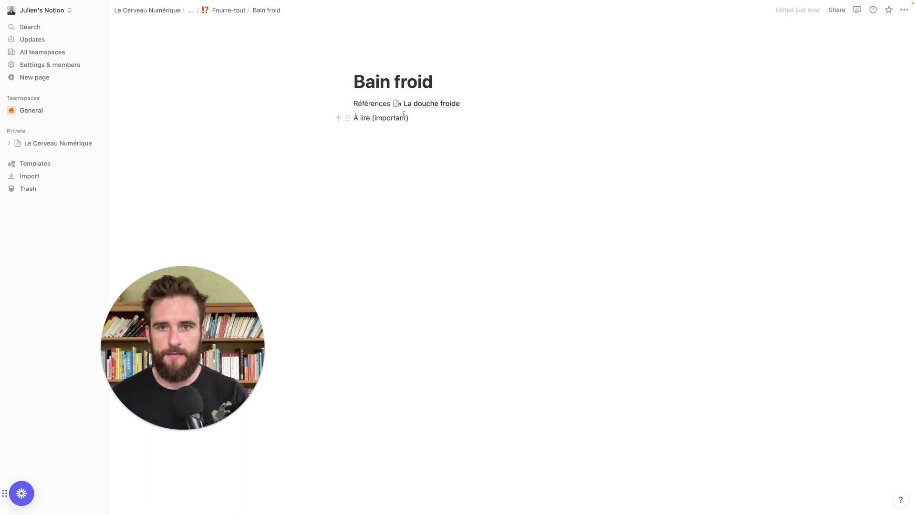
double_click(364, 117)
left_click(447, 165)
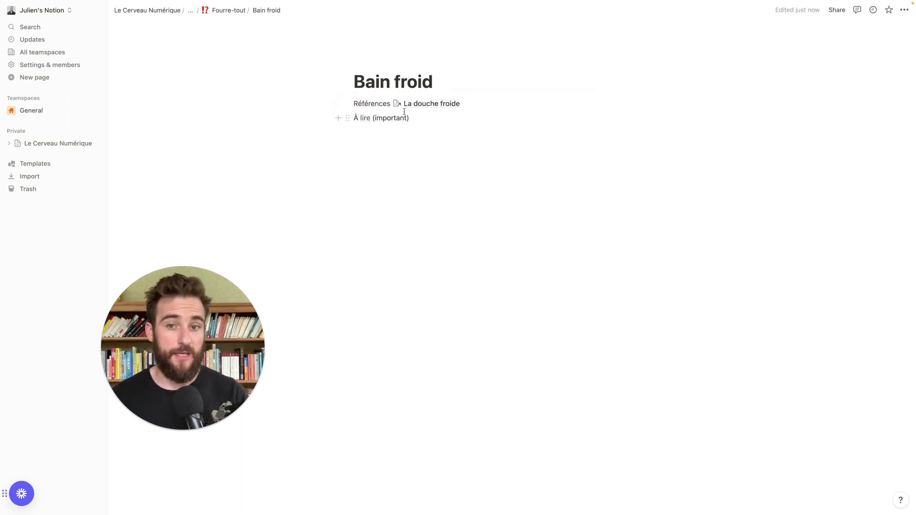
Follow the "lire" link to its callout on "La douche froide" and deselect the block
left_click(363, 119)
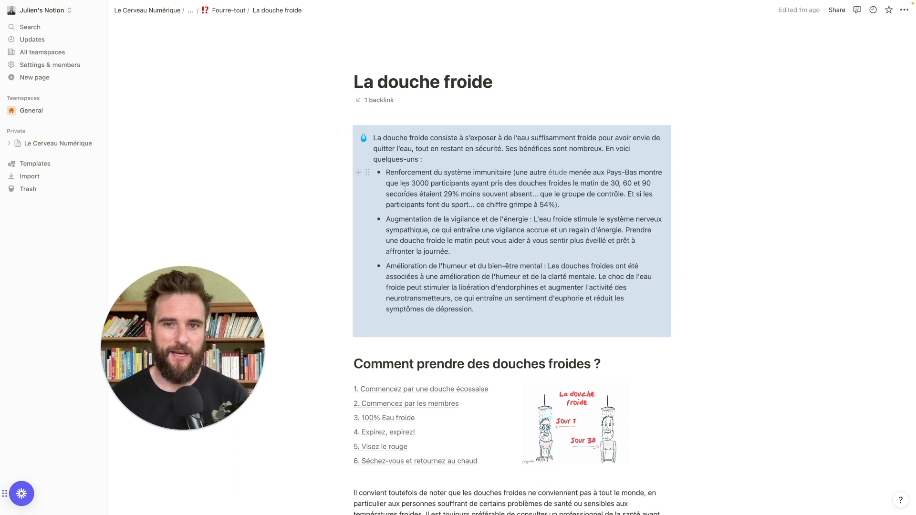
left_click(716, 250)
Move the callout below the six numbered cold-shower tips
scroll(512, 293, "down", 3)
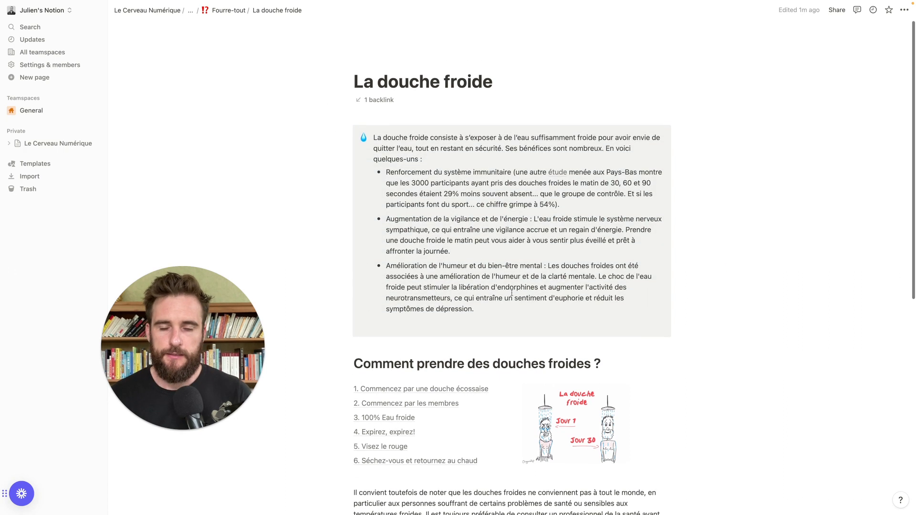
left_click_drag(349, 67, 374, 149)
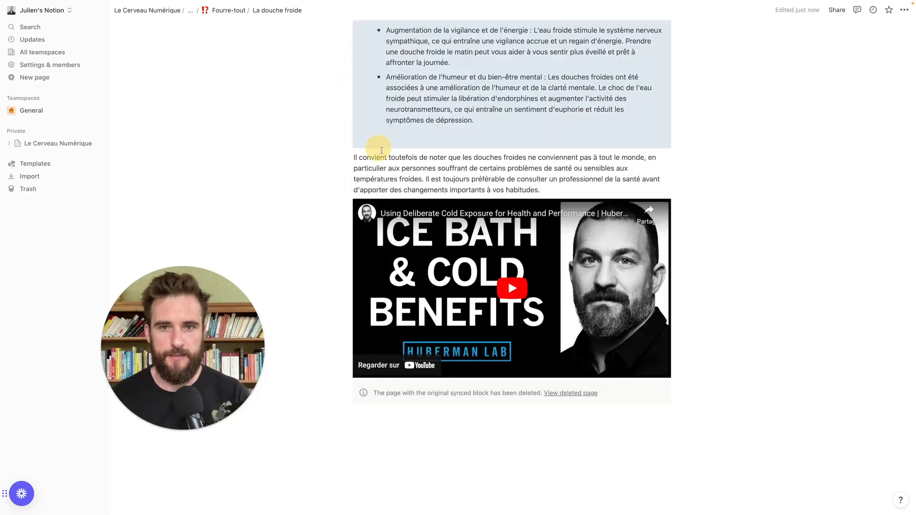
Turn the callout into a Quote block and undo the conversion
scroll(367, 119, "up", 4)
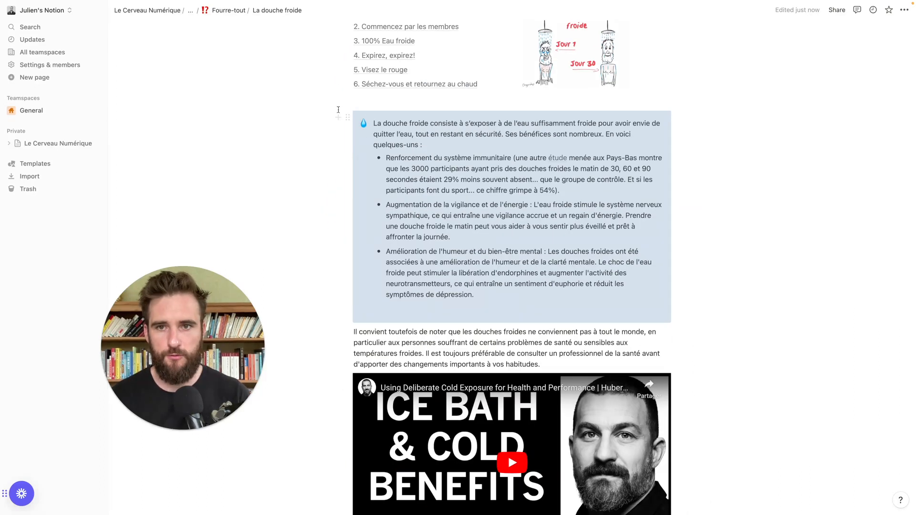
left_click(347, 117)
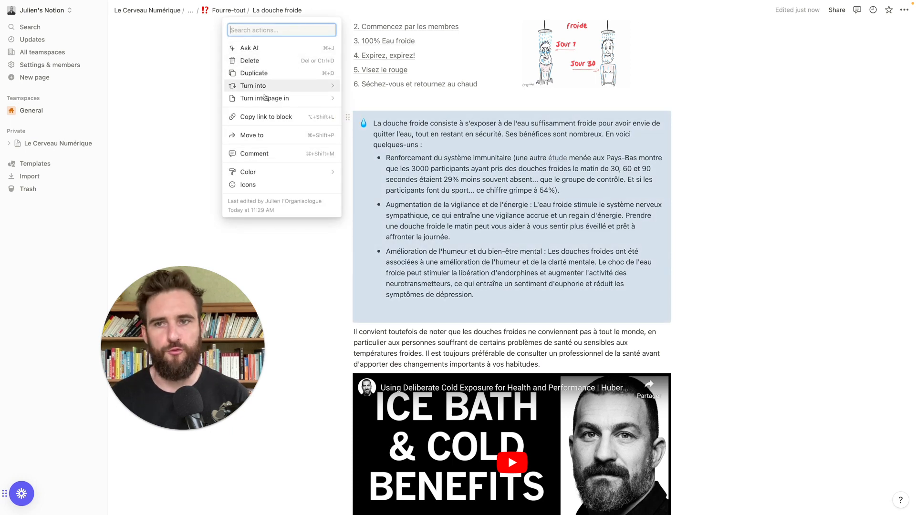
mouse_move(261, 87)
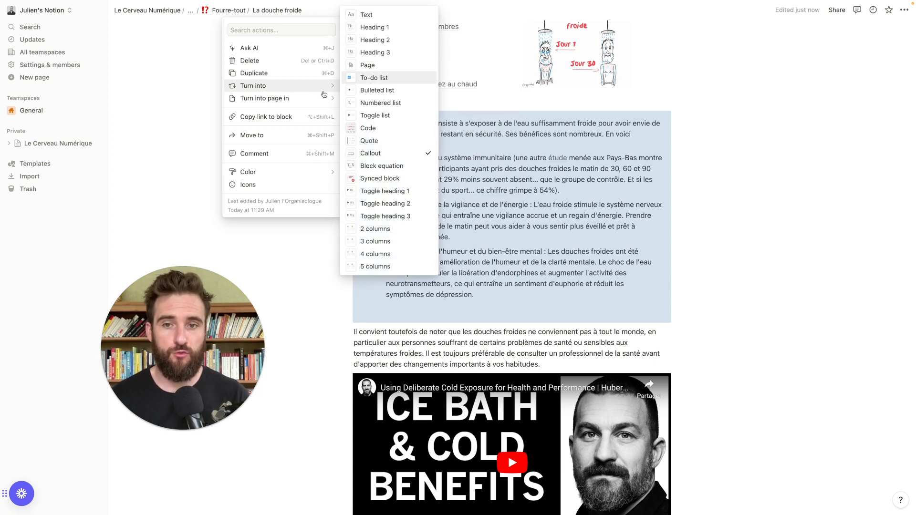
left_click(387, 141)
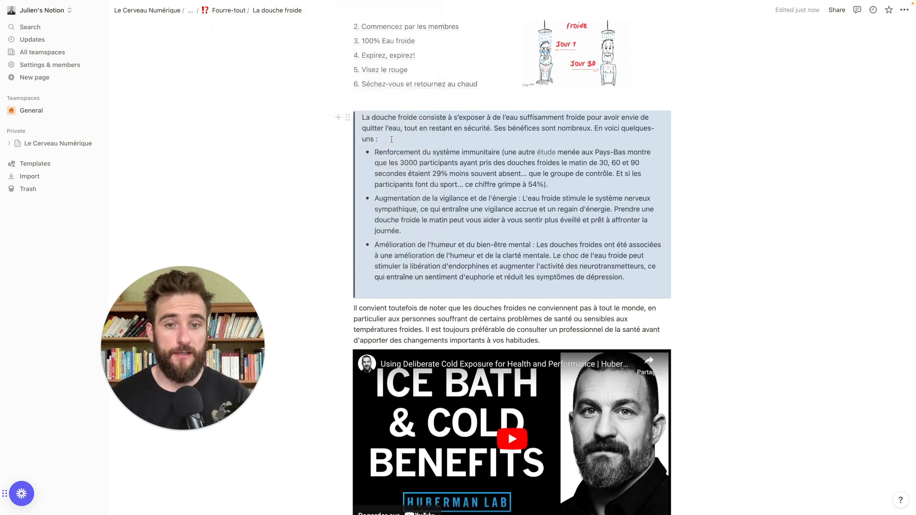
key("ctrl+z")
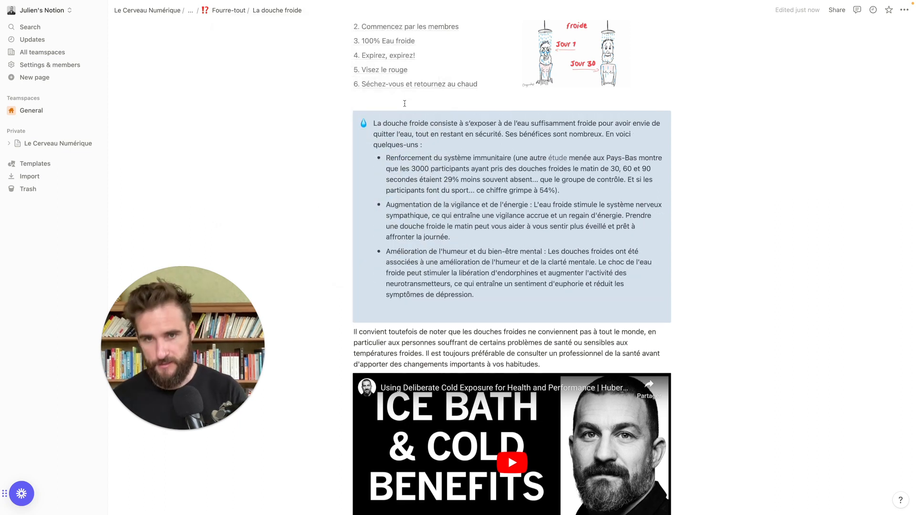
Move the callout back above the heading "Comment prendre des douches froides ?"
scroll(434, 138, "up", 1)
scroll(435, 138, "up", 2)
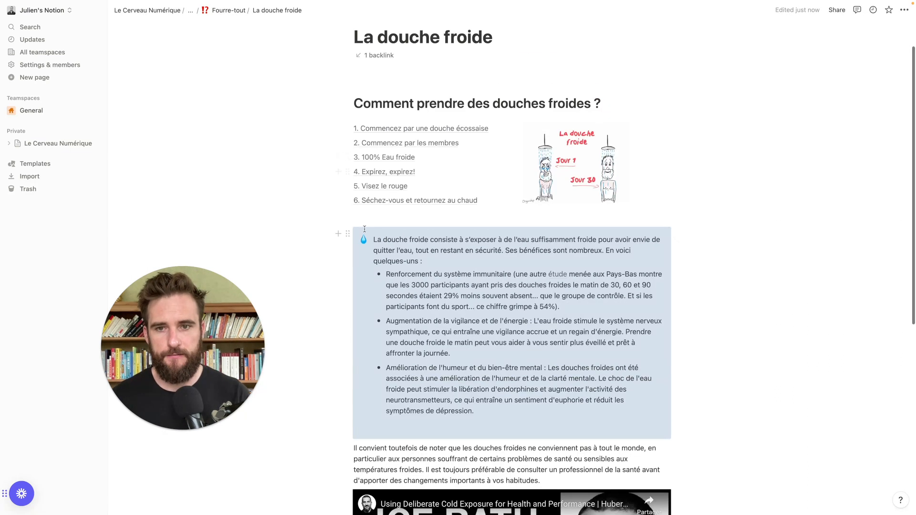
left_click_drag(349, 232, 375, 85)
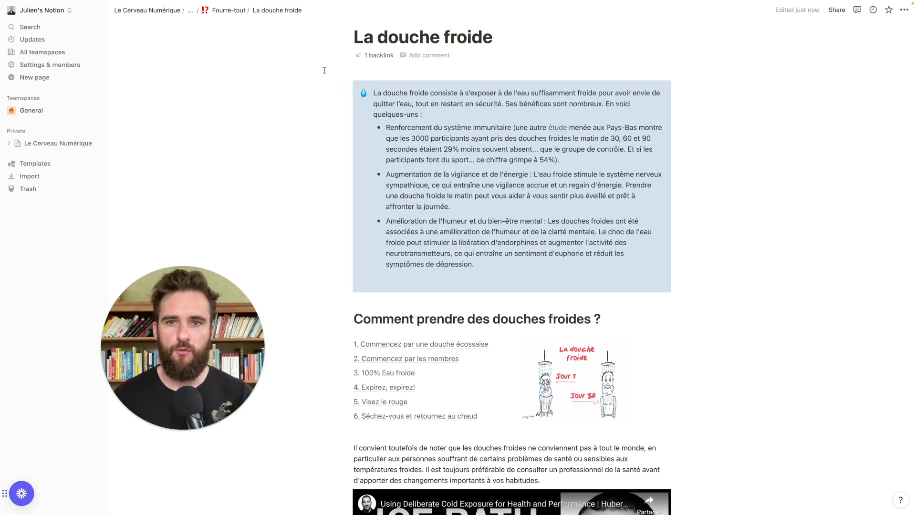
Give the callout a green background and deselect it
left_click(347, 86)
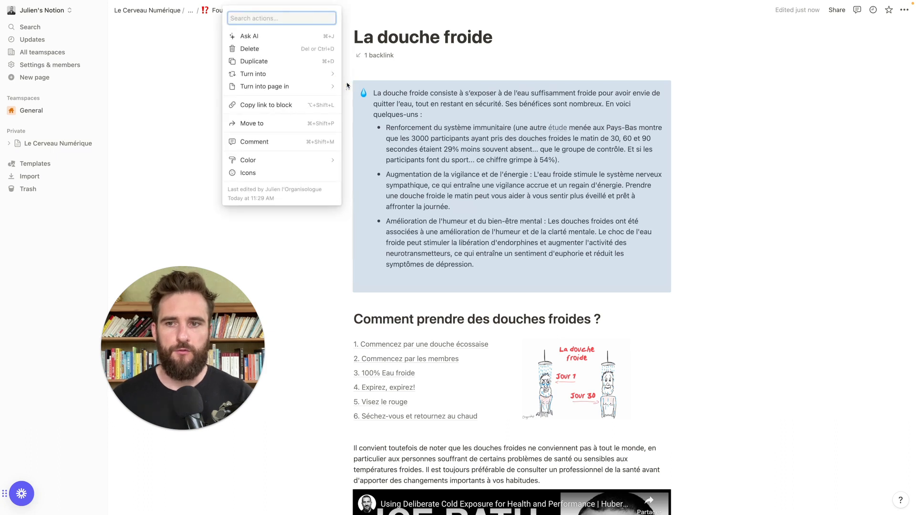
mouse_move(319, 162)
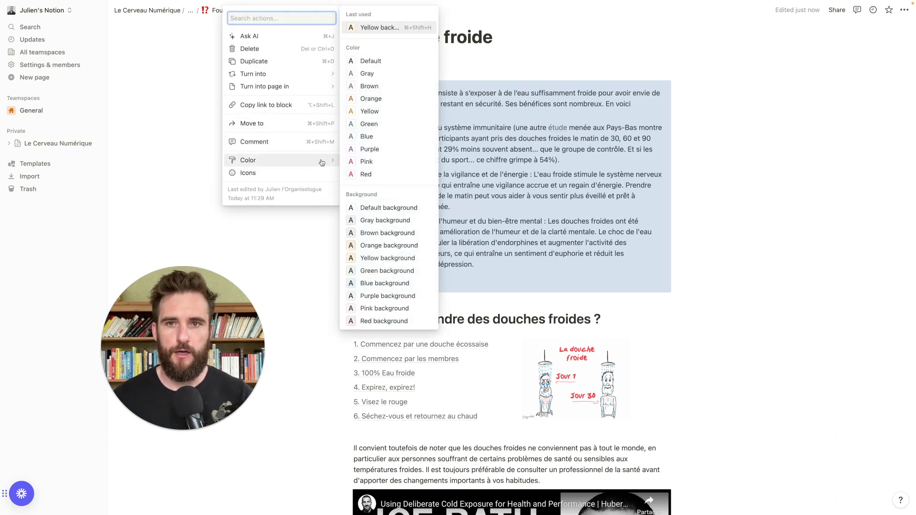
left_click(389, 270)
left_click(761, 180)
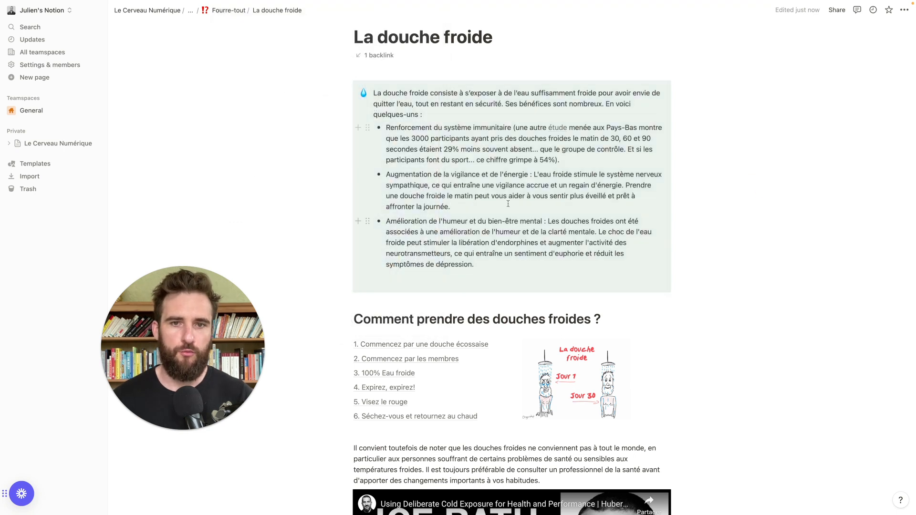
Insert an empty block below the callout and move the callout's trailing empty line outside it
left_click(337, 87)
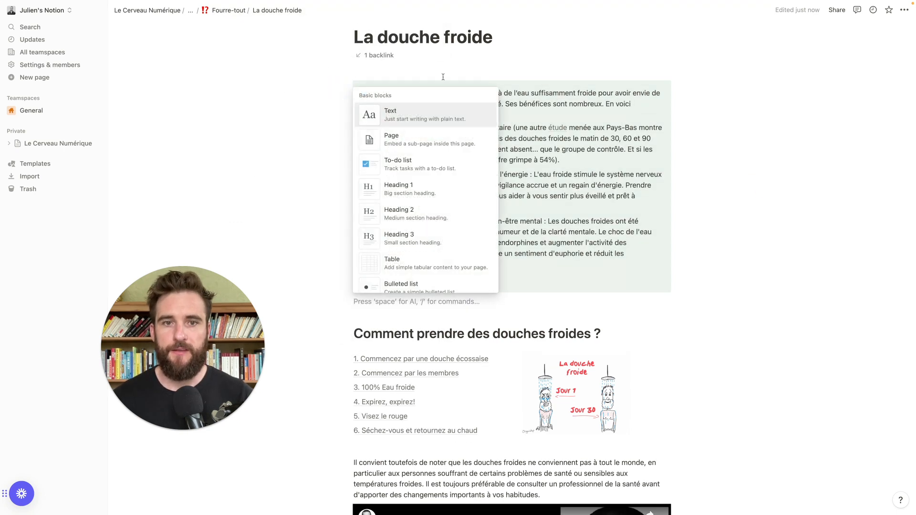
left_click_drag(531, 96, 535, 96)
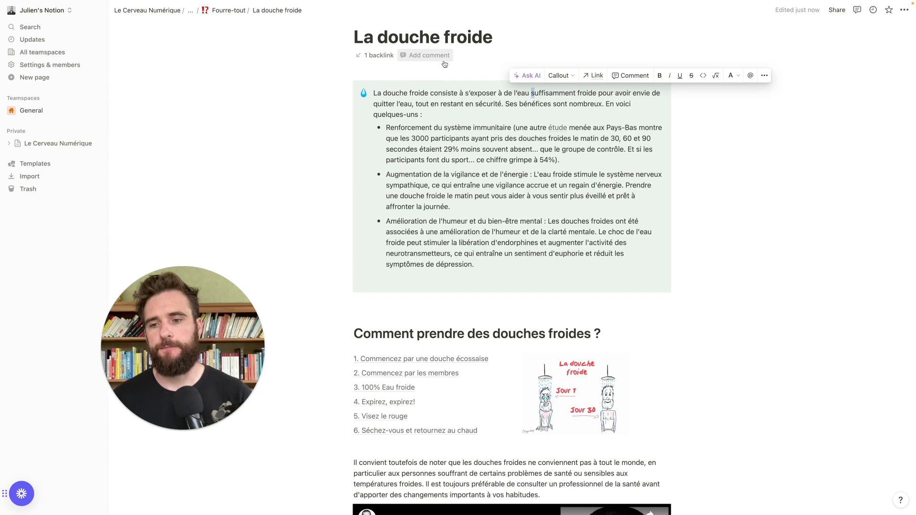
left_click(457, 277)
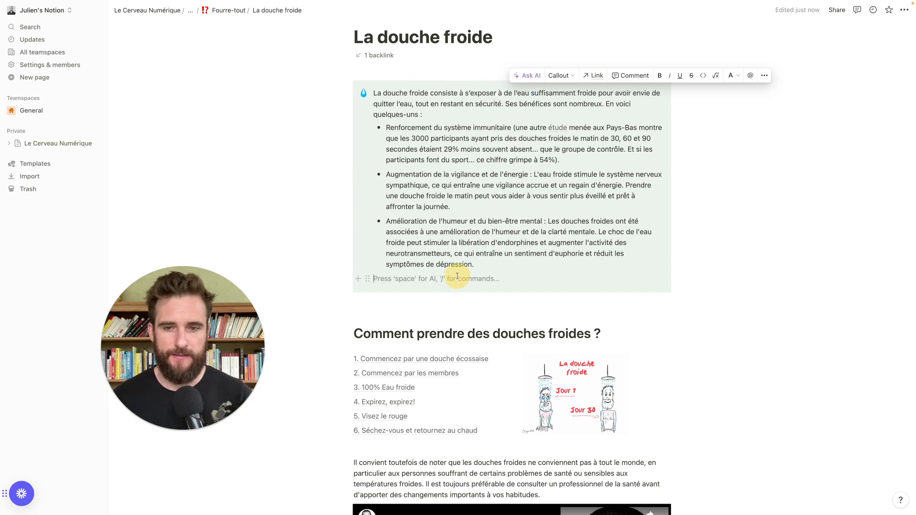
key("shift+Tab")
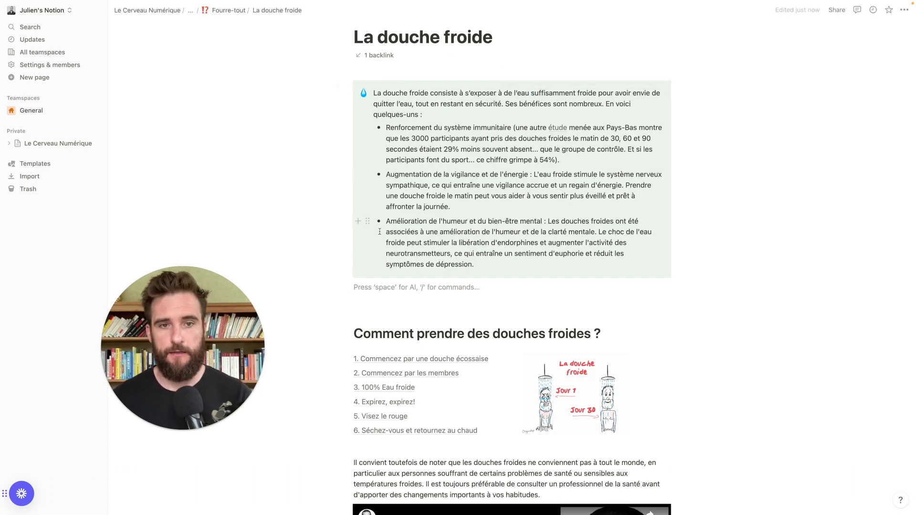
Delete the empty blocks above and below the green callout
left_click(392, 72)
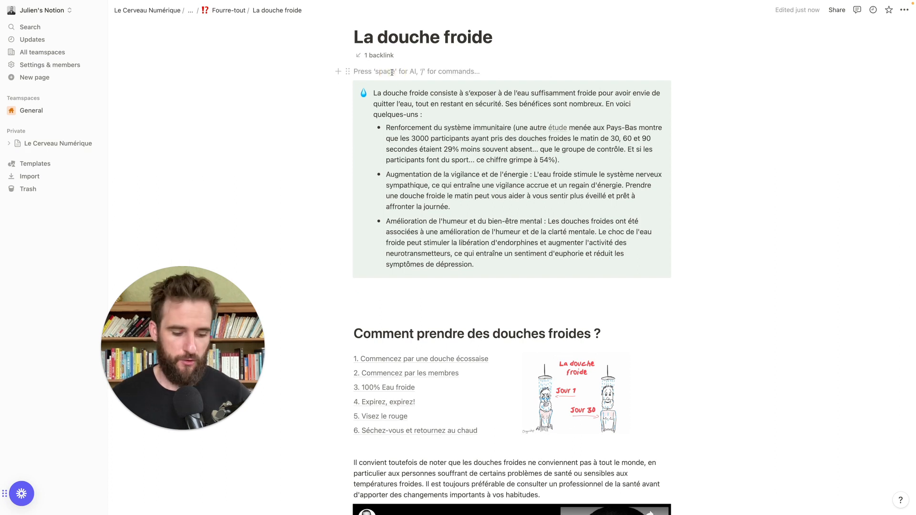
key("BackSpace")
left_click(380, 290)
key("BackSpace")
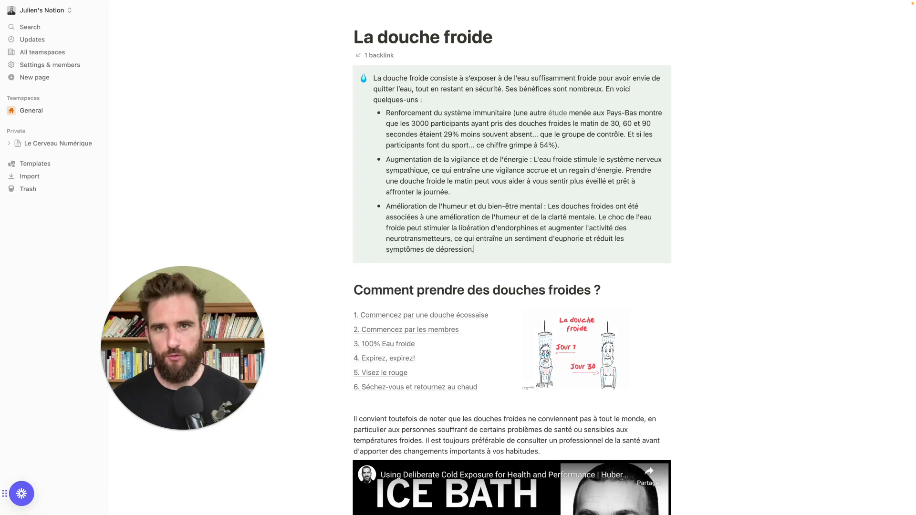
scroll(603, 223, "up", 2)
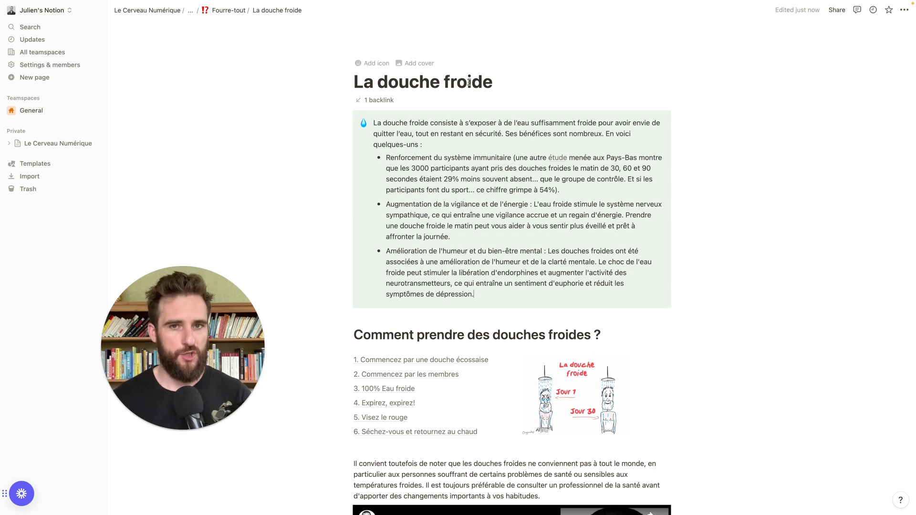
left_click(506, 80)
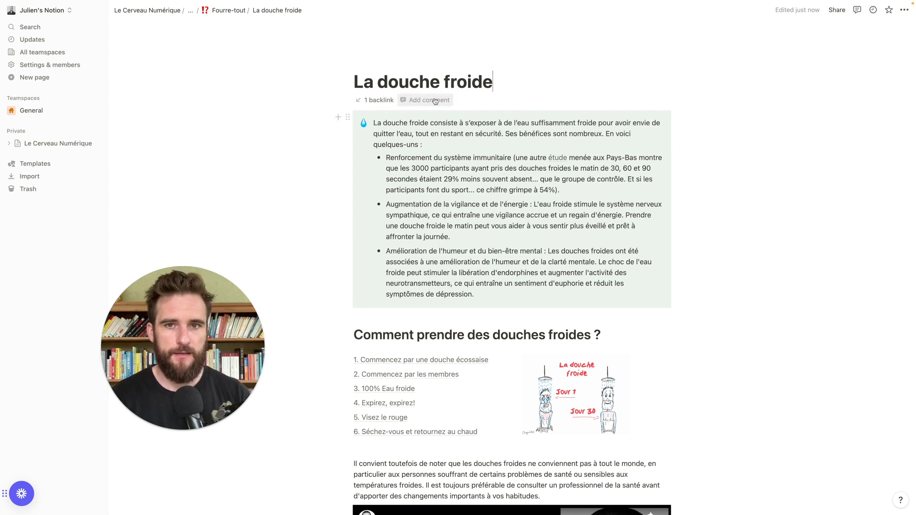
Open the page's sharing settings and view the options for publishing to the web
left_click(837, 10)
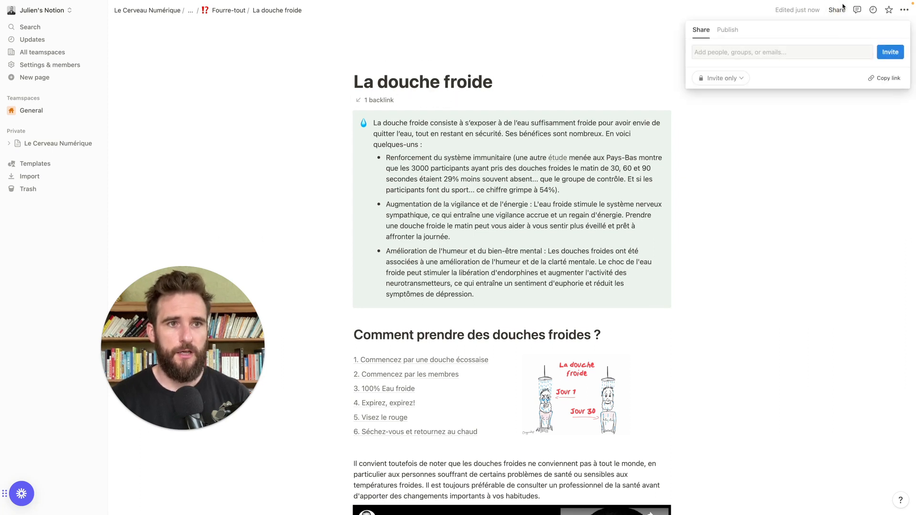
left_click(727, 37)
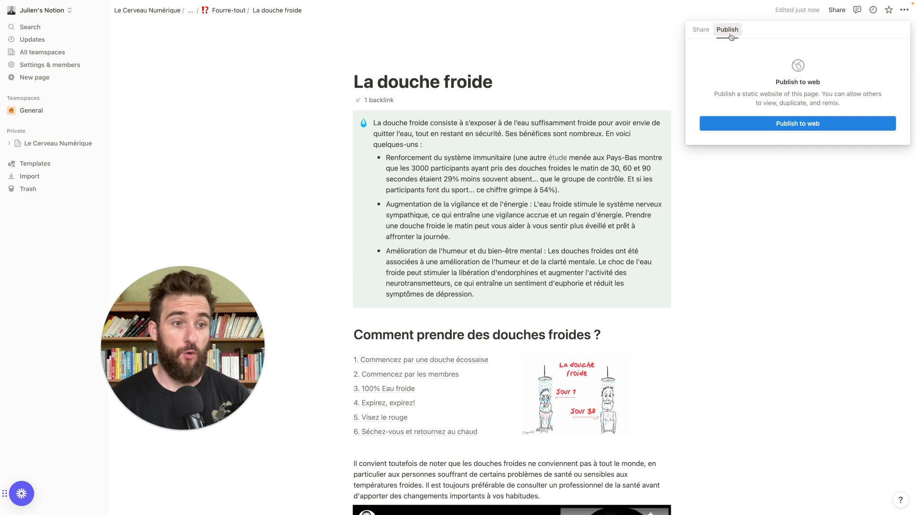
left_click(707, 30)
Start an invite for the suggested contact, view the available access levels, and back out without sending it
left_click(736, 53)
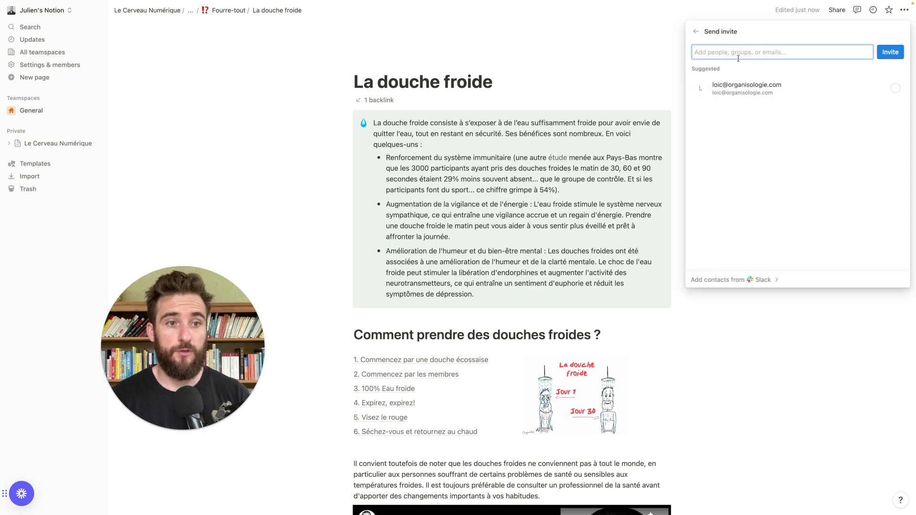
left_click(767, 90)
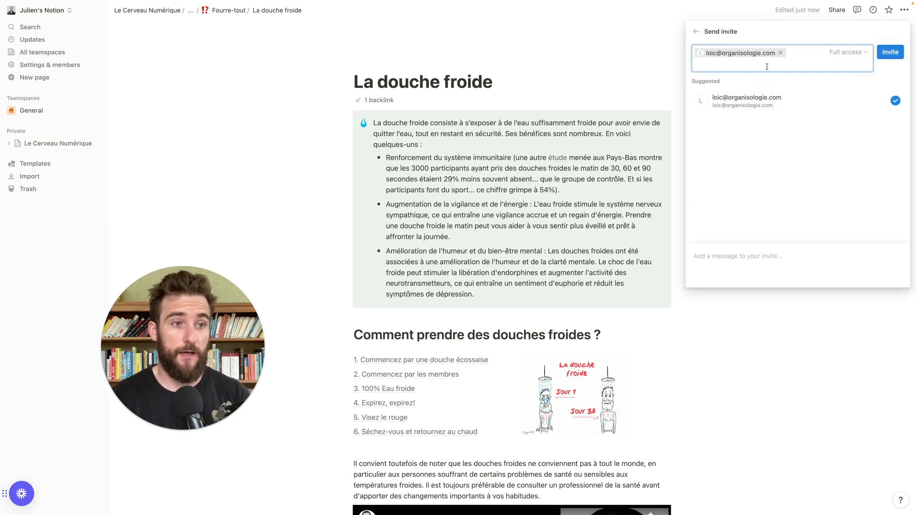
left_click(842, 53)
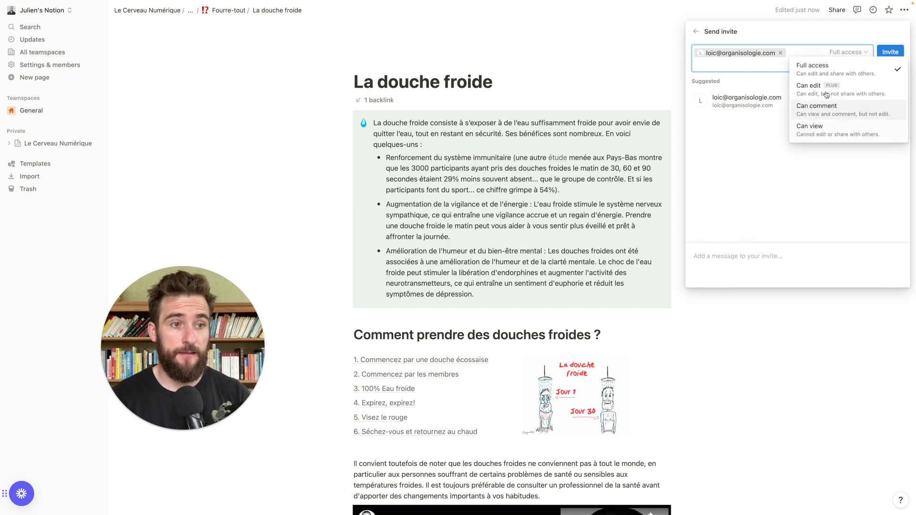
left_click(810, 36)
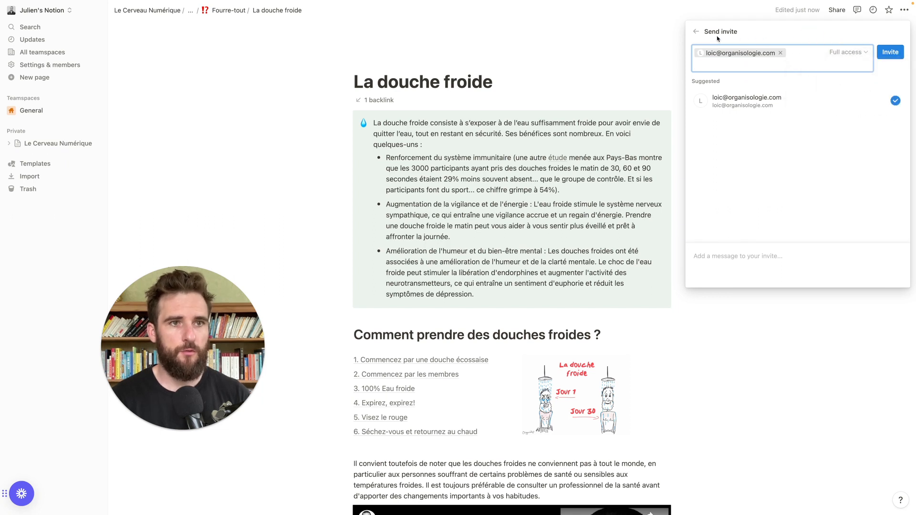
left_click(696, 32)
Set the page's general access to anyone in the workspace with the link and copy the page link
left_click(740, 80)
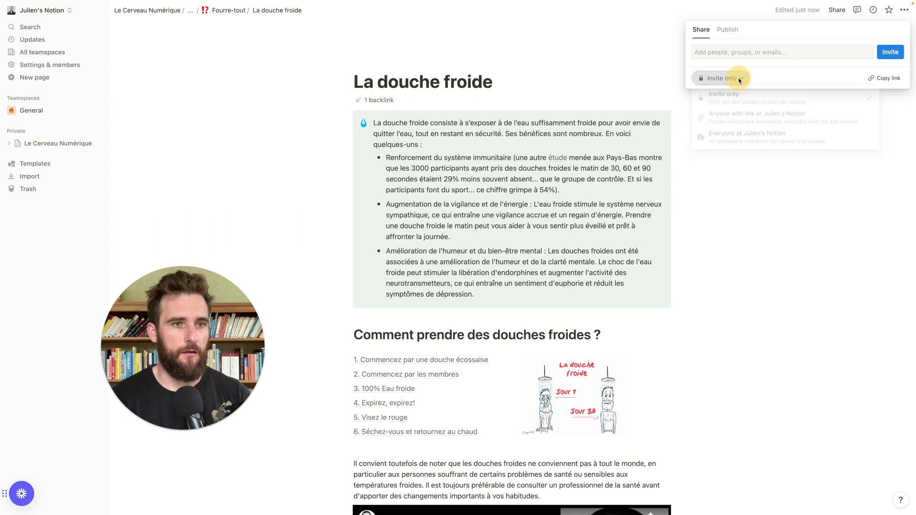
left_click(761, 117)
left_click(886, 140)
left_click(783, 15)
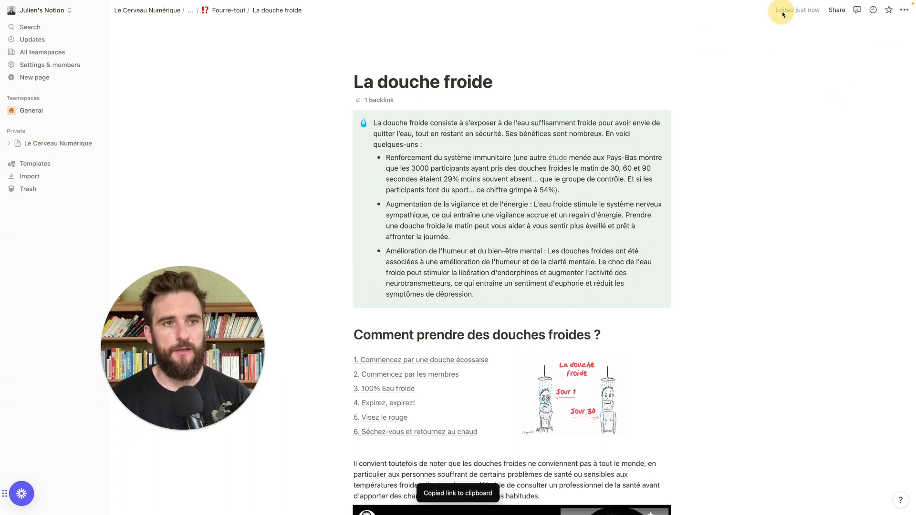
left_click(836, 10)
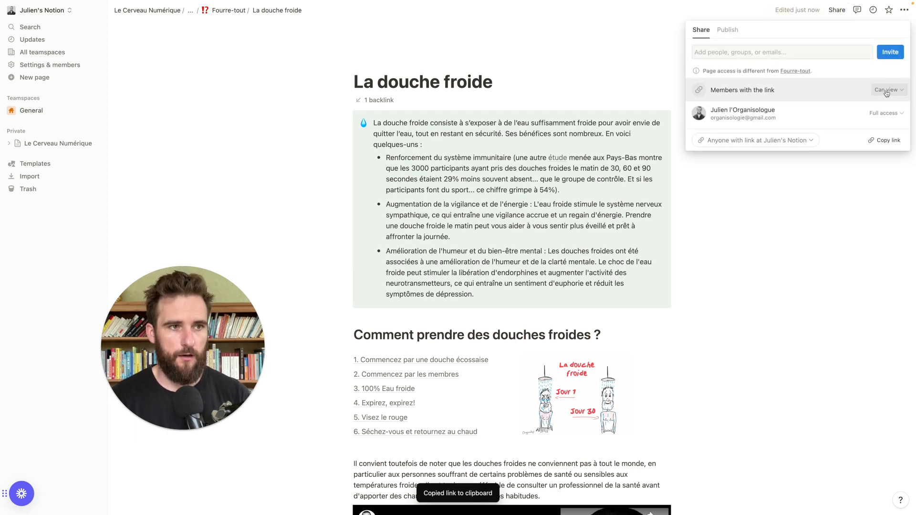
left_click(886, 140)
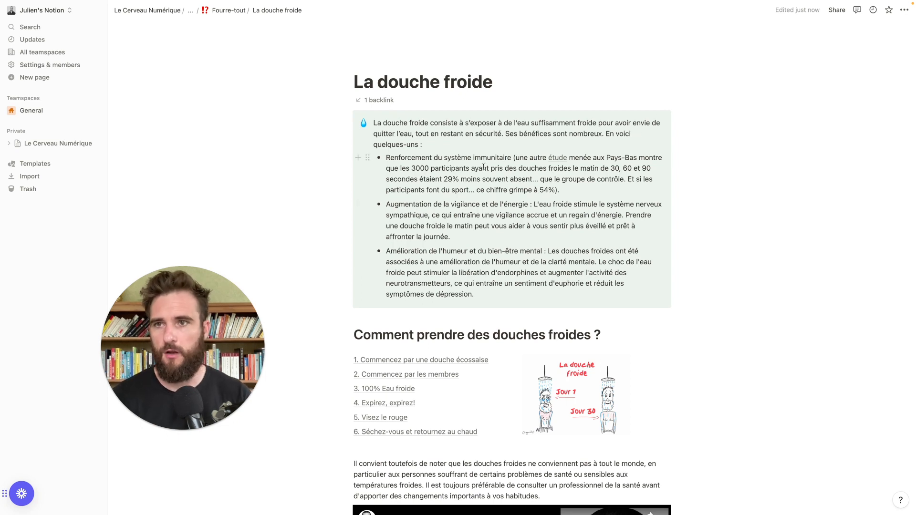
Look through the whole "La douche froide" page, from the callout down to the embedded video
scroll(555, 231, "down", 3)
scroll(555, 230, "down", 5)
scroll(556, 231, "up", 7)
scroll(556, 232, "down", 7)
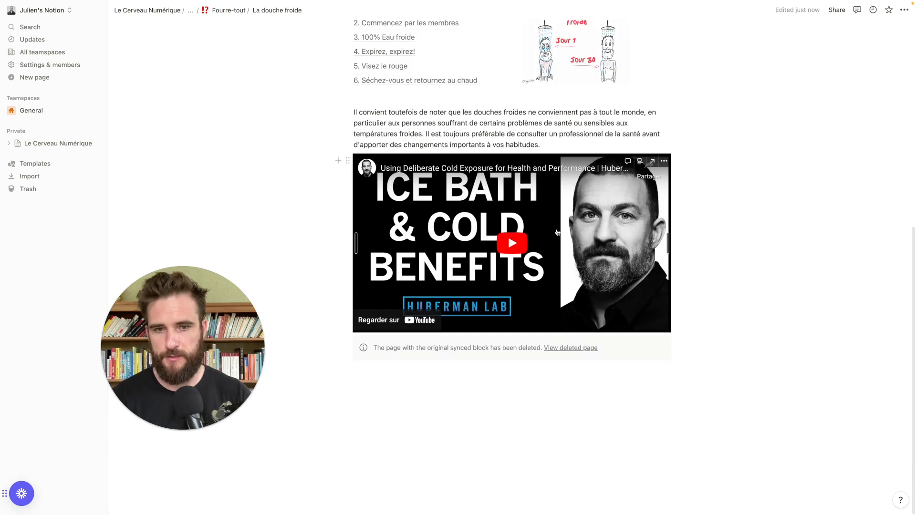
scroll(556, 233, "up", 7)
scroll(620, 267, "down", 7)
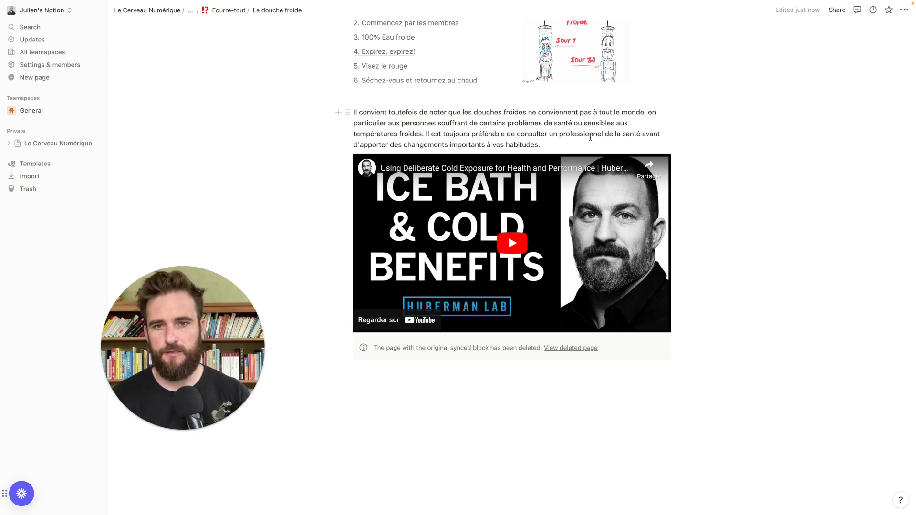
scroll(544, 141, "up", 5)
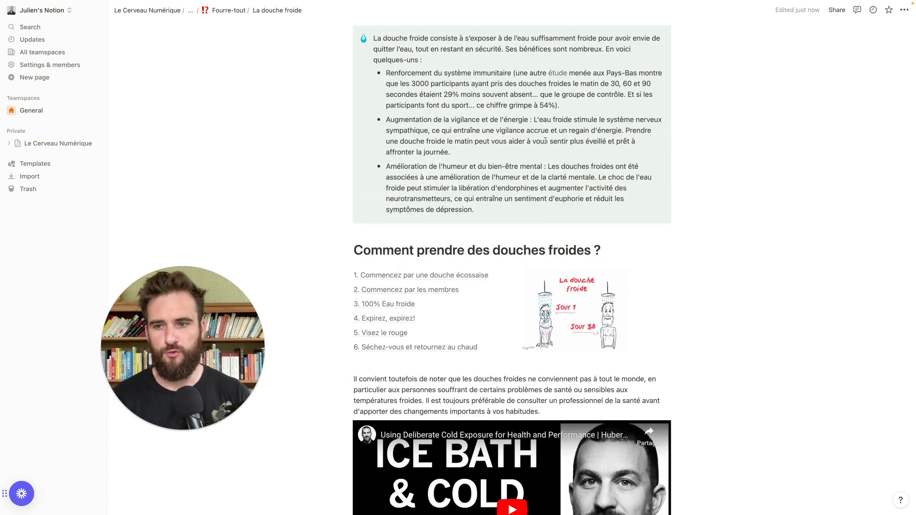
scroll(557, 171, "up", 2)
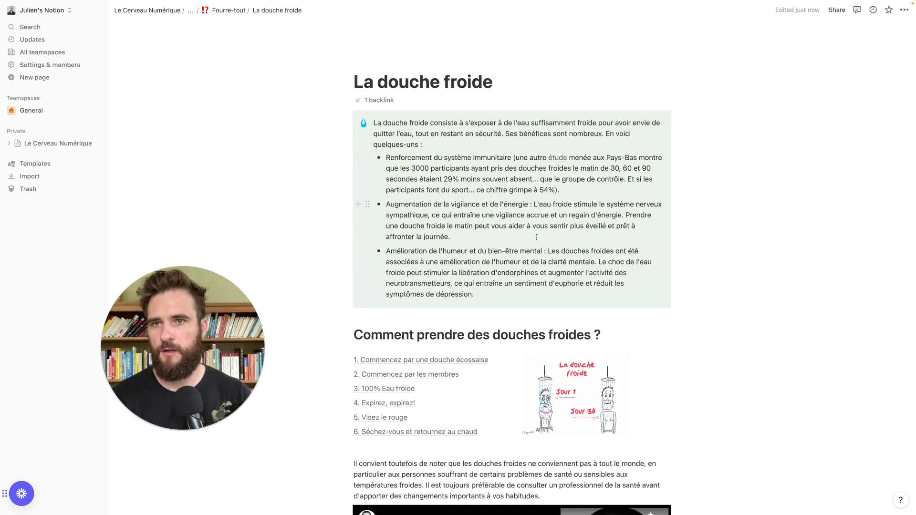
Open the project Rédiger "Le Cerveau Numérique" from the Projets database in Le Cerveau Numérique
left_click(224, 10)
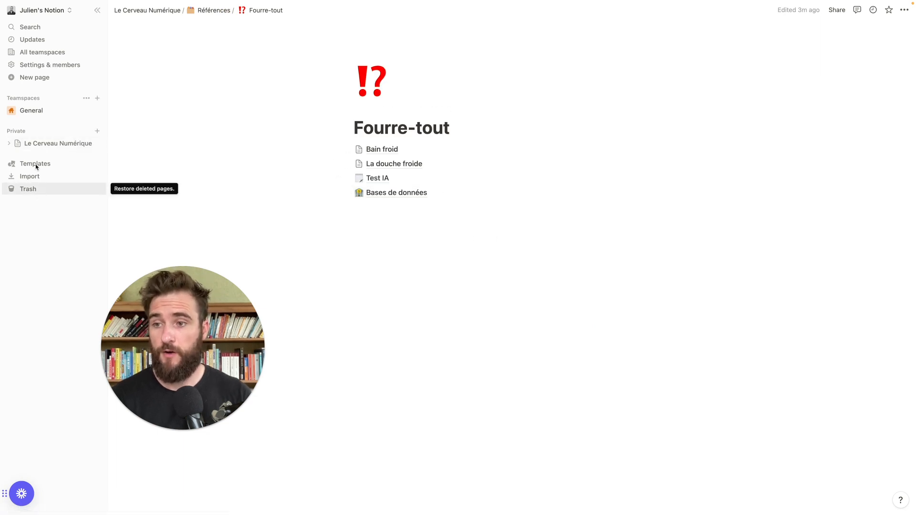
left_click(50, 143)
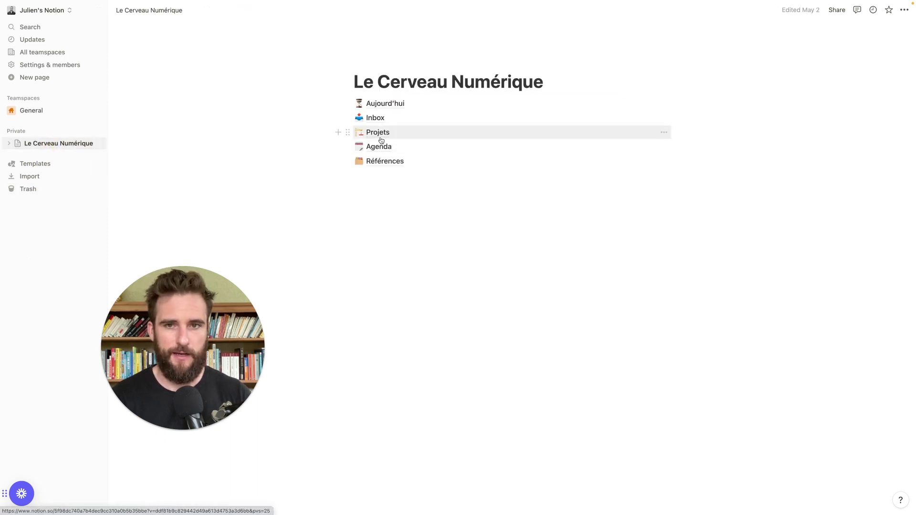
left_click(379, 134)
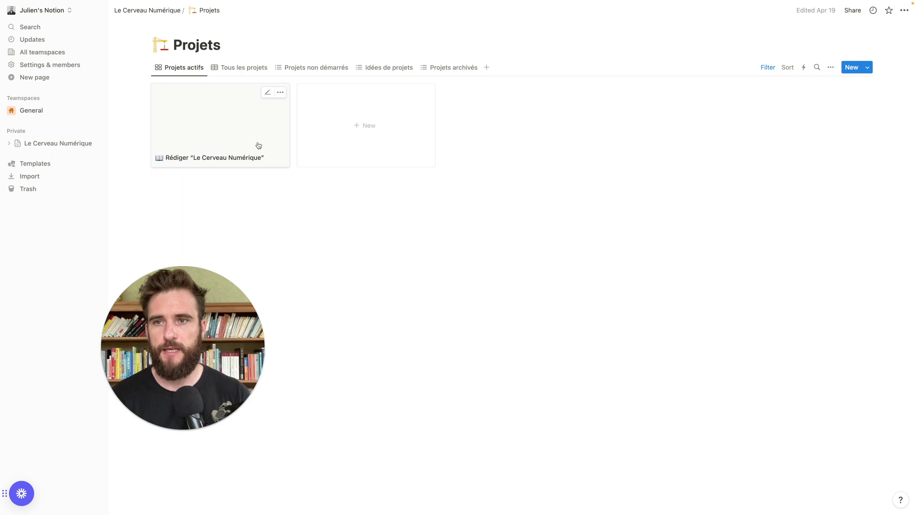
left_click(216, 129)
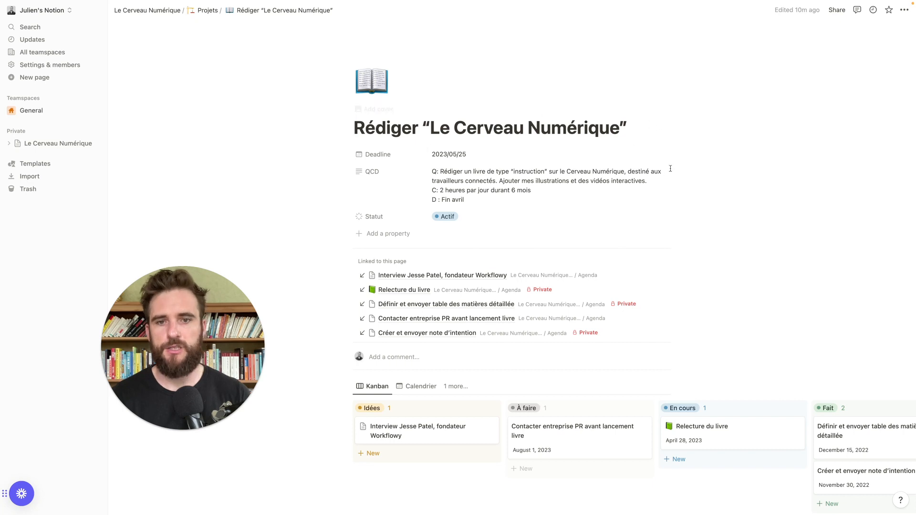
Examine the project's properties, the property types that can be added, and the Kanban board of linked tasks
scroll(524, 210, "down", 1)
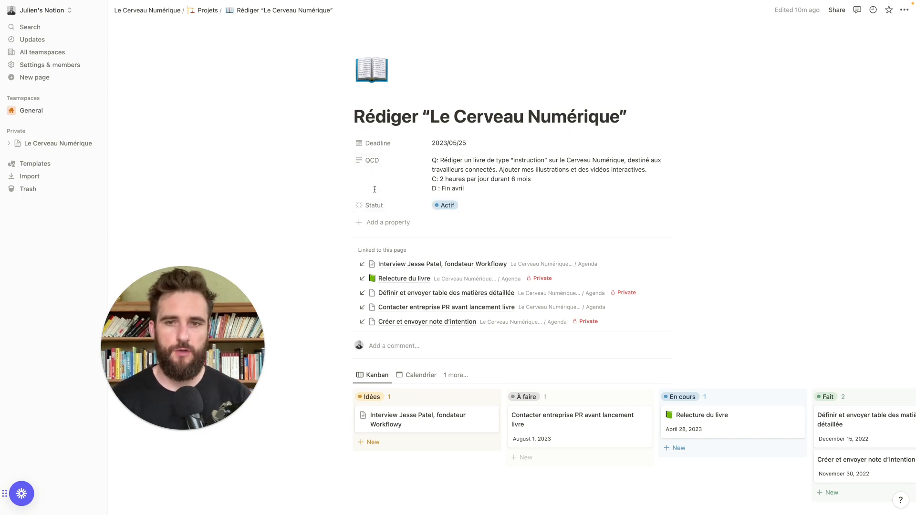
left_click(399, 222)
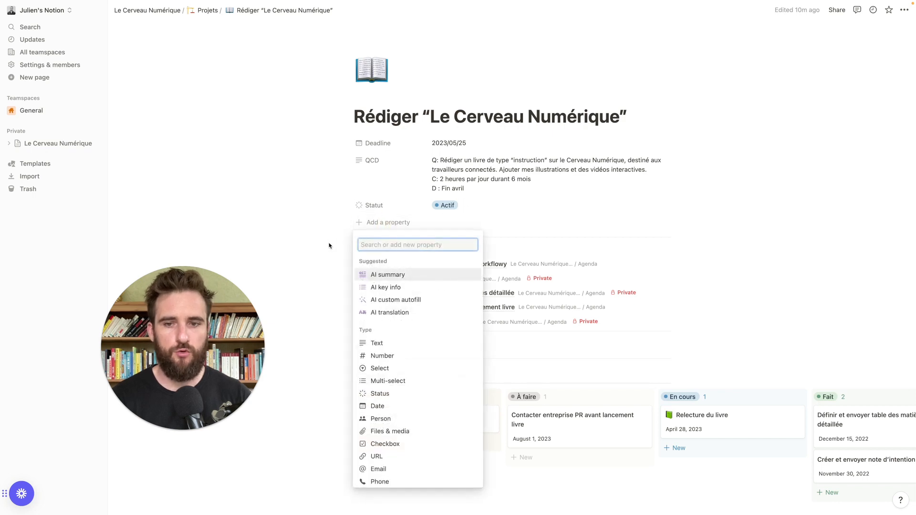
left_click(286, 196)
scroll(429, 206, "down", 2)
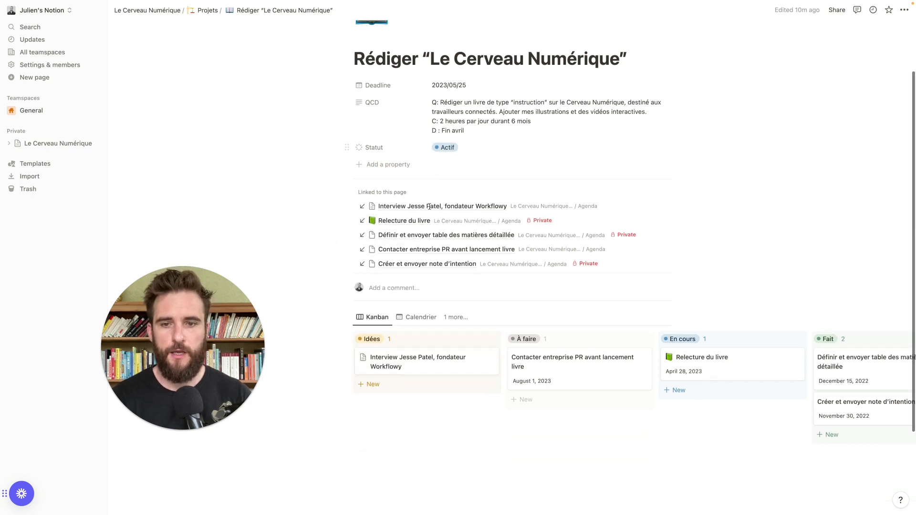
scroll(429, 206, "down", 1)
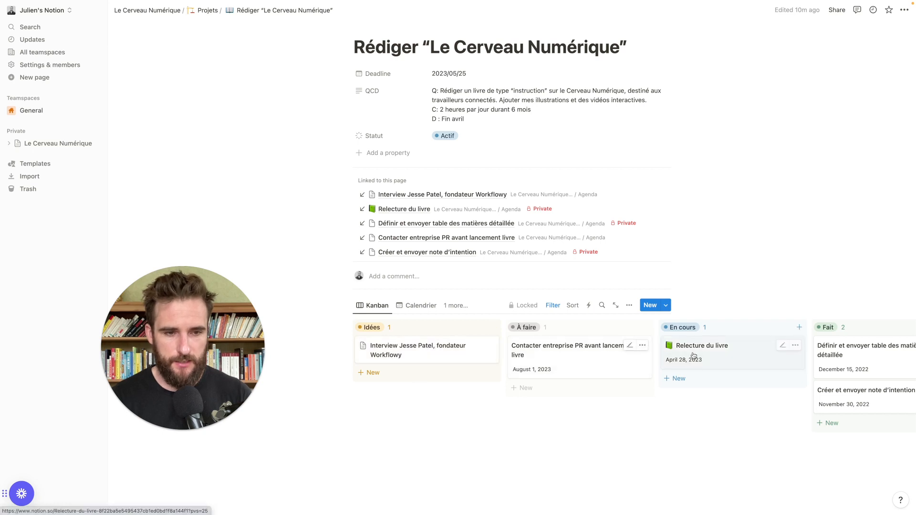
Open the Workflowy founder interview card in the Idées column and insert a toggle list below the empty Heading 3
left_click(459, 357)
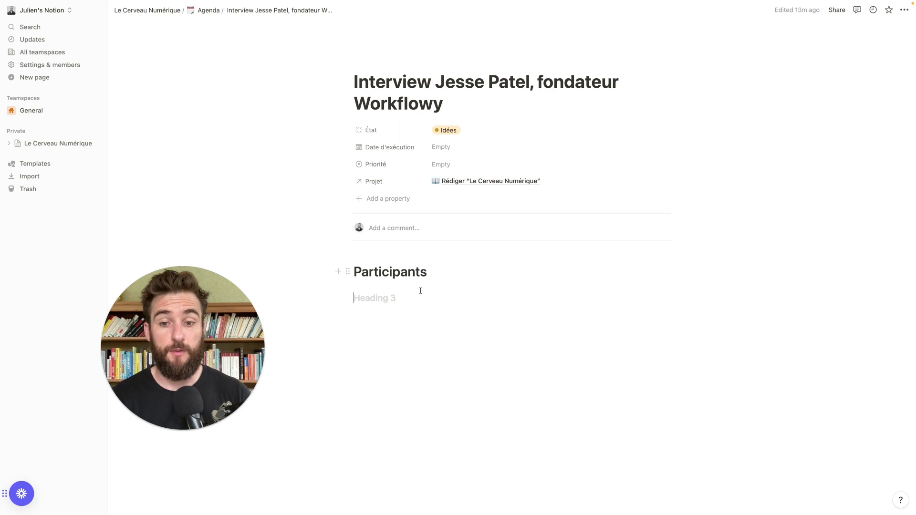
type("/to")
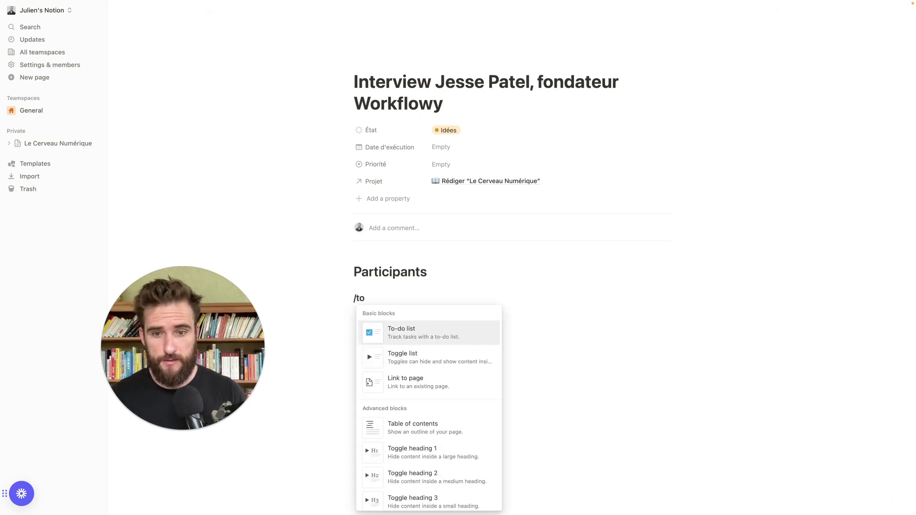
key("Down")
key("Return")
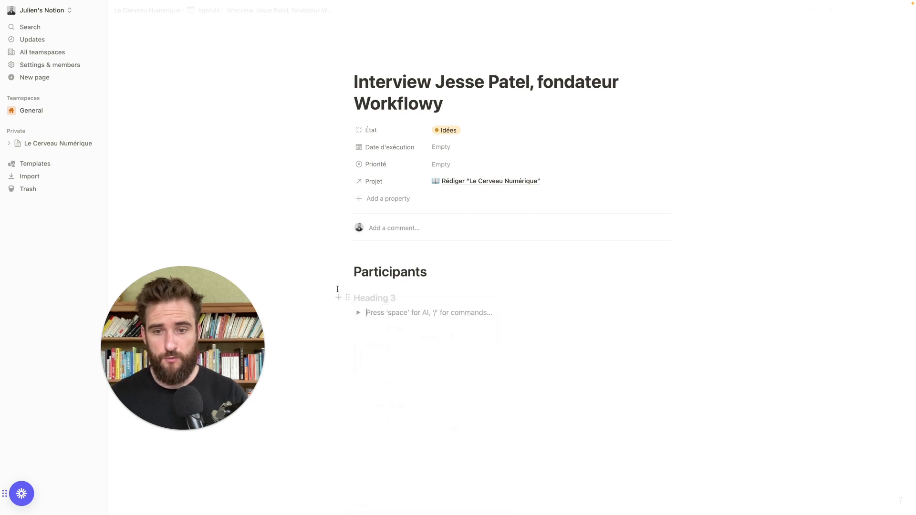
Enter "Question ITW" in the empty Heading 3, name the toggle below it "Question 1" and leave it collapsed
left_click(369, 296)
type("Question ITW")
left_click(359, 314)
left_click(399, 327)
left_click(398, 312)
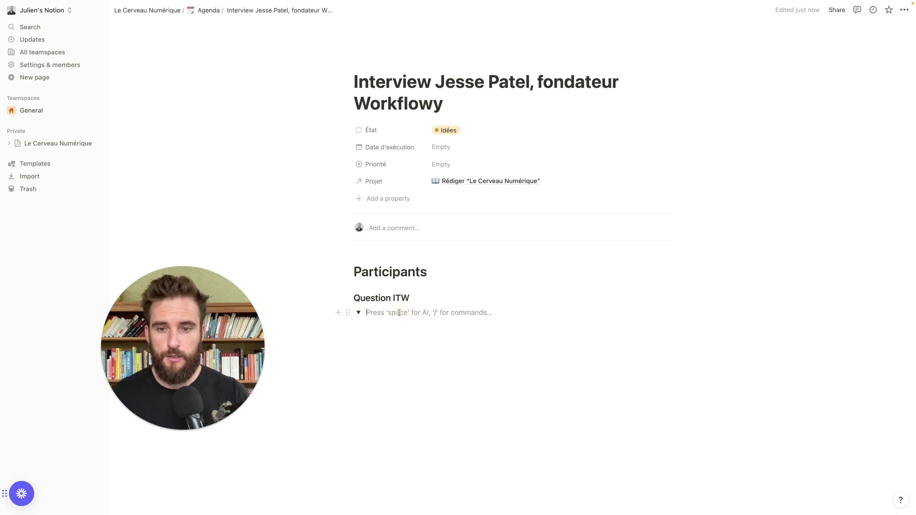
type("Question 1")
key("Return")
key("BackSpace")
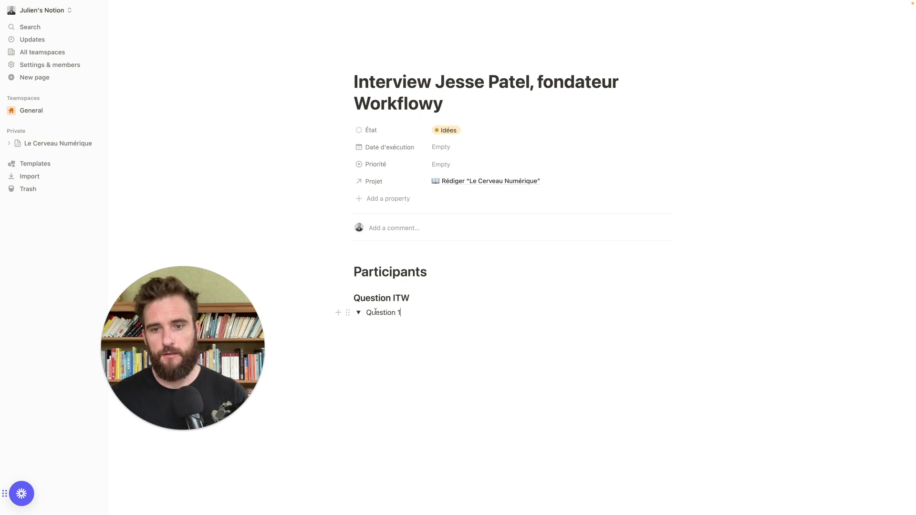
left_click(358, 312)
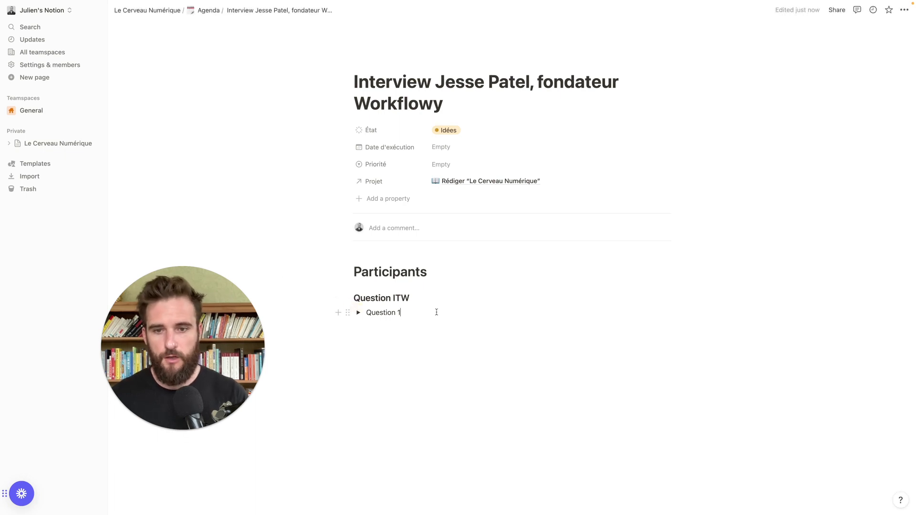
Add two more toggles below "Question 1", named "Question 2" and "Question 3"
key("Return")
type("Q")
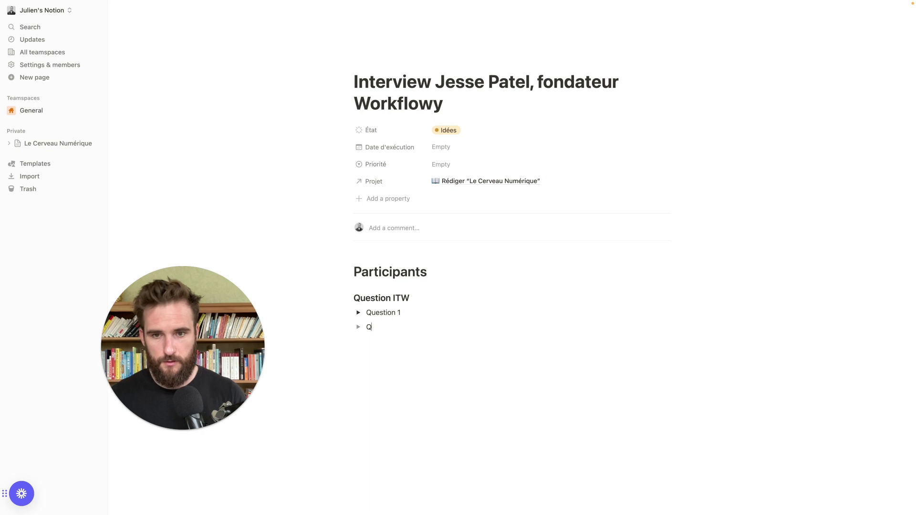
type("uestion 2")
key("Return")
type("Question 3")
left_click(358, 326)
left_click(358, 327)
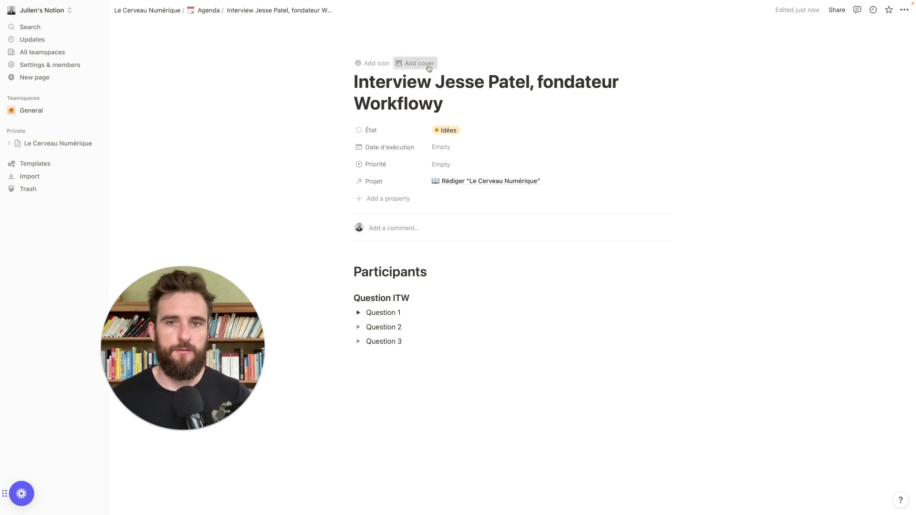
Add a cover image with a green leaf pattern to the interview page
left_click(416, 63)
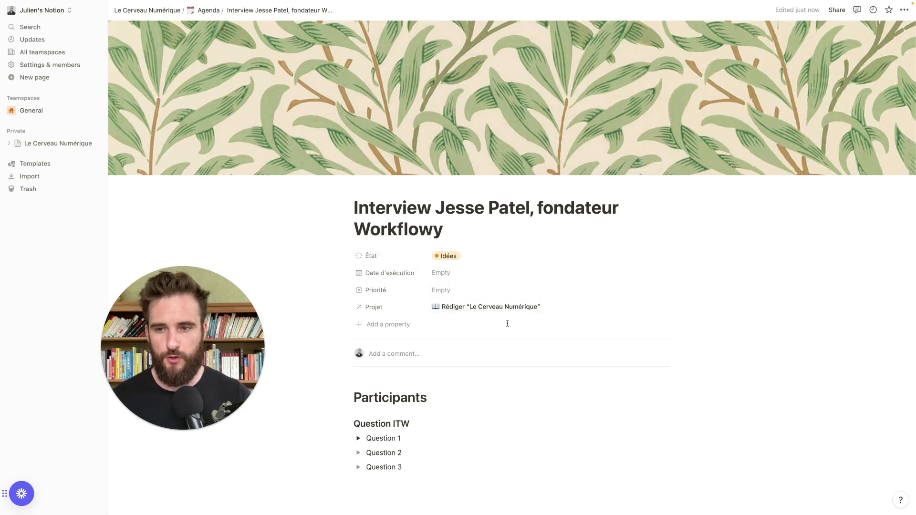
Open the linked project "Rédiger 'Le Cerveau Numérique'" and move the Workflowy founder interview card from Idées to À faire on its Kanban board
left_click(480, 310)
scroll(475, 242, "down", 5)
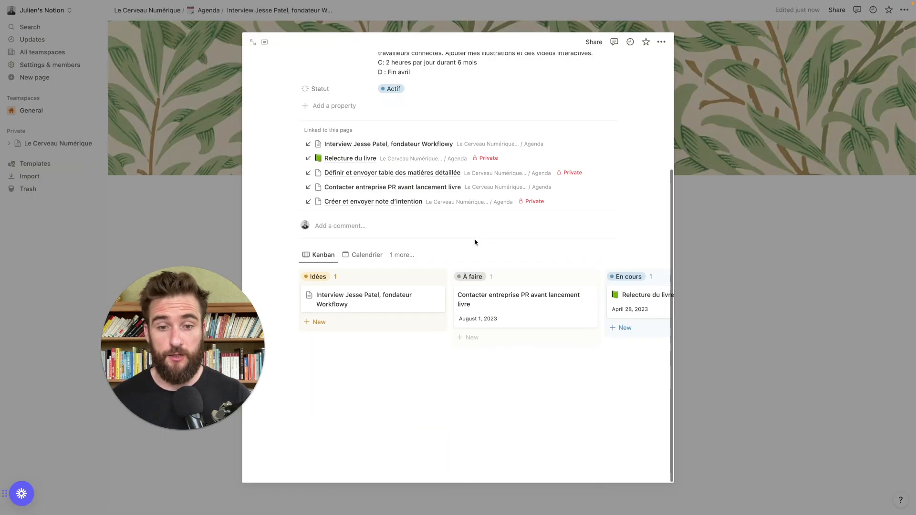
mouse_move(387, 310)
left_mouse_down()
mouse_move(470, 310)
mouse_move(397, 312)
mouse_move(378, 300)
left_mouse_up()
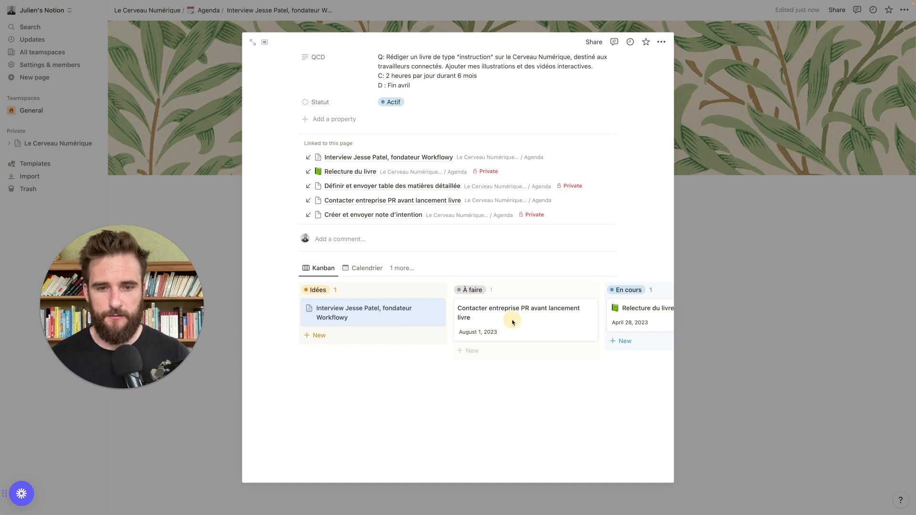
scroll(507, 325, "down", 1)
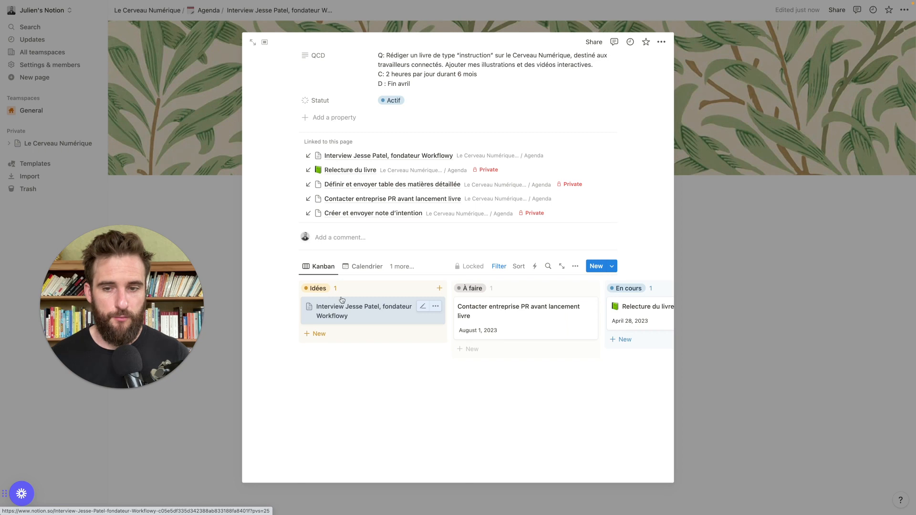
mouse_move(353, 304)
left_mouse_down()
mouse_move(381, 307)
mouse_move(370, 306)
left_mouse_up()
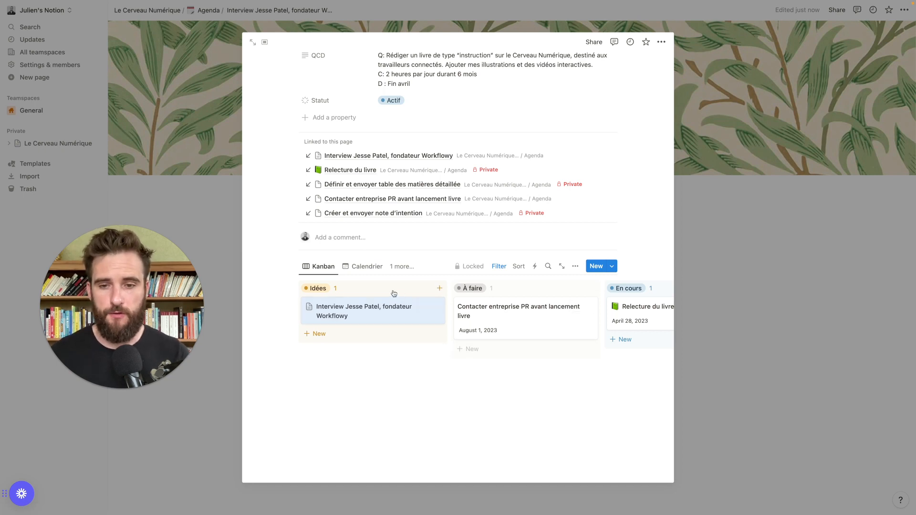
left_click_drag(342, 307, 496, 292)
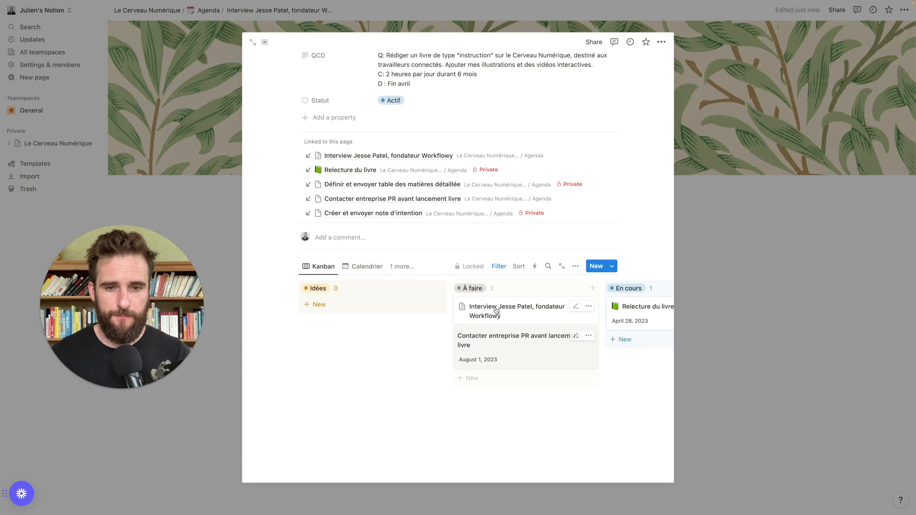
Open the Workflowy founder interview page from the board and set its État property to Idées
left_click(494, 311)
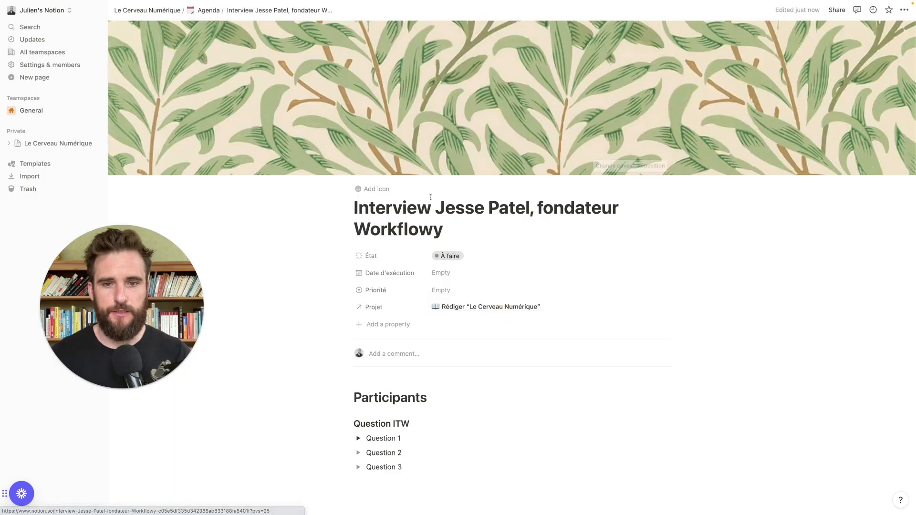
left_click(447, 260)
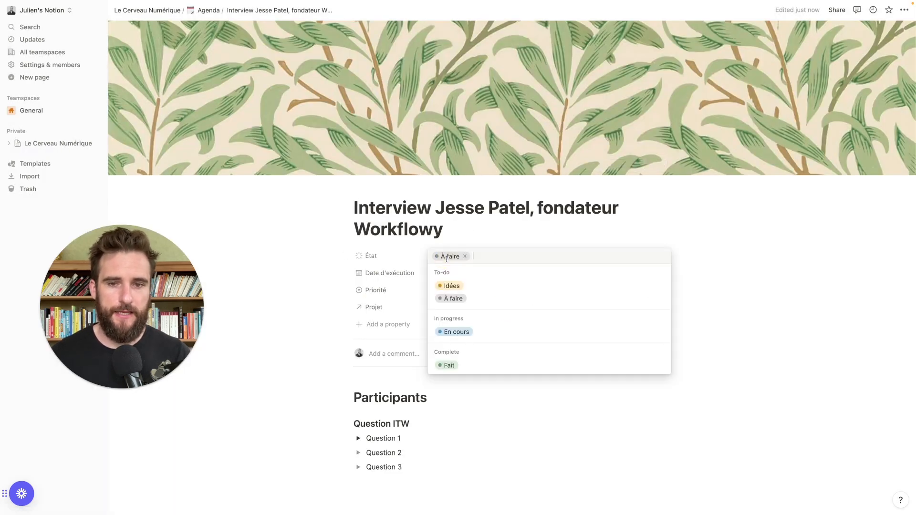
left_click(454, 288)
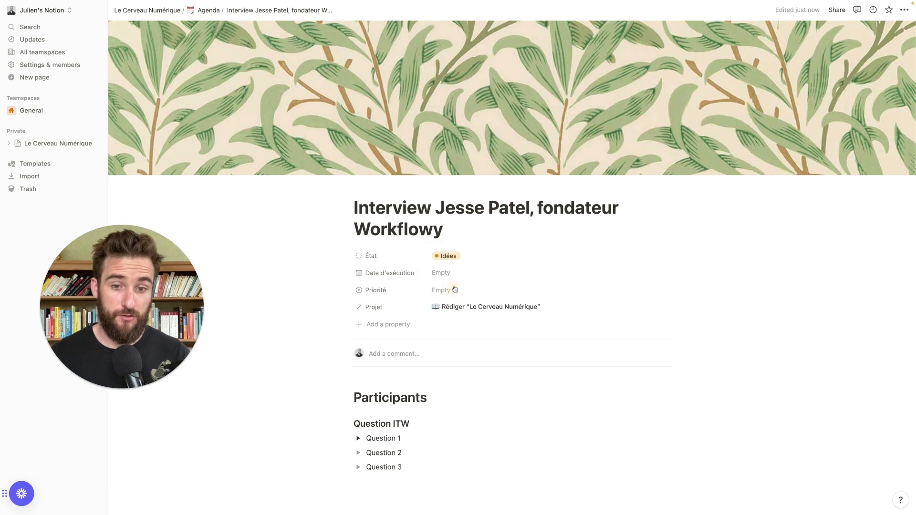
Reopen the linked project, show its actions in the Calendrier view and look through the April 2023 calendar
left_click(469, 310)
scroll(408, 252, "down", 6)
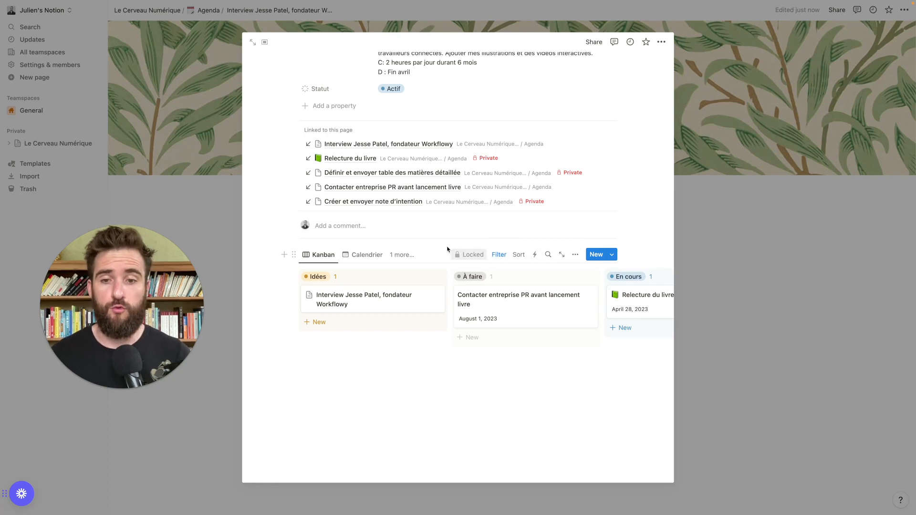
scroll(520, 294, "up", 1)
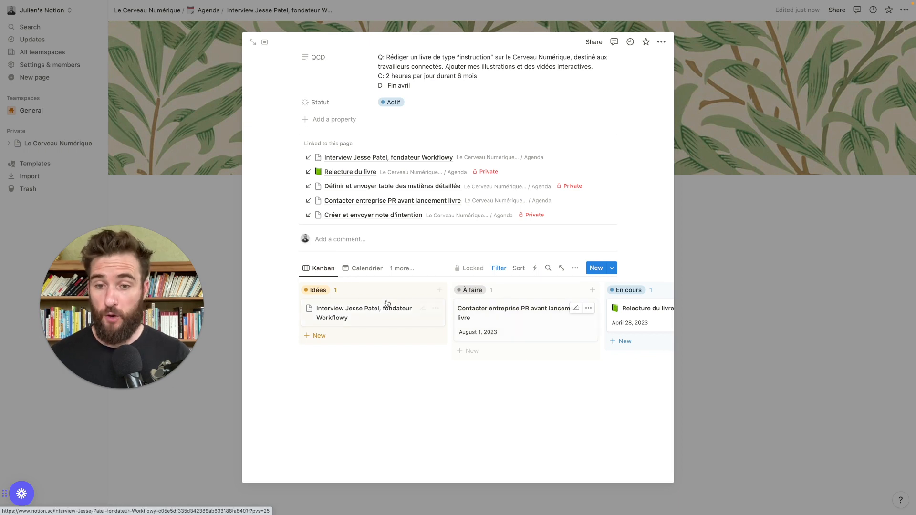
left_click(368, 268)
scroll(526, 319, "down", 5)
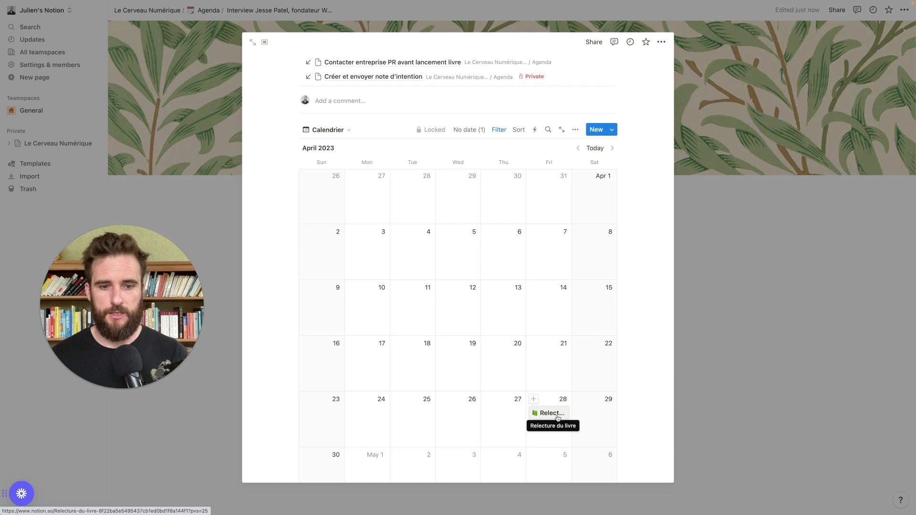
scroll(556, 418, "up", 6)
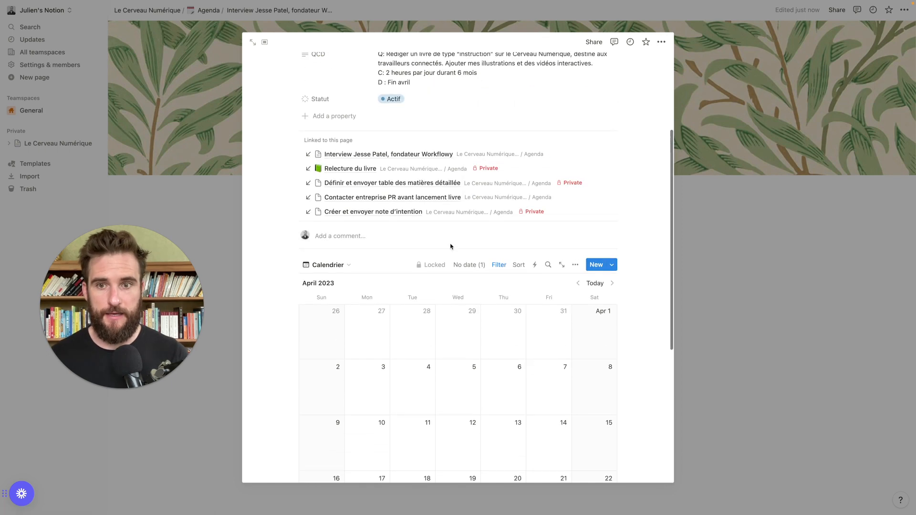
scroll(398, 282, "down", 4)
scroll(401, 284, "up", 4)
scroll(401, 284, "down", 6)
scroll(401, 285, "up", 3)
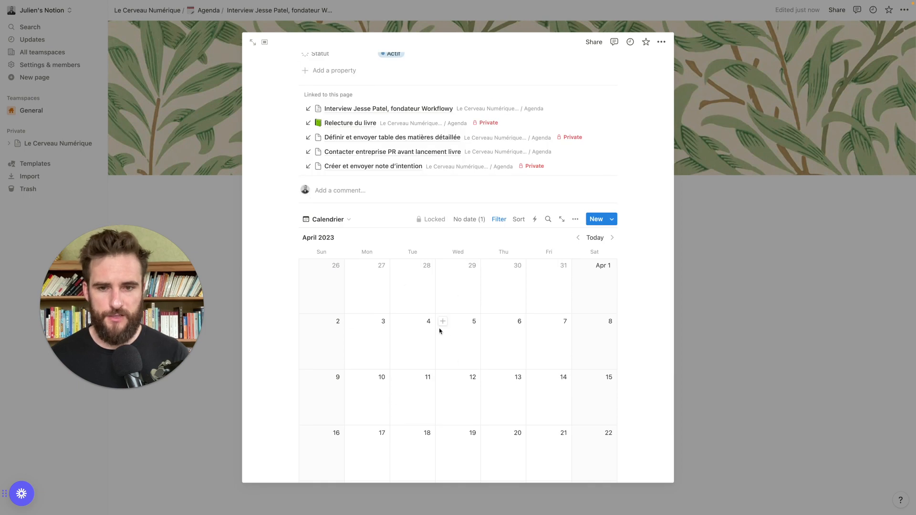
Switch the project's actions to the Actions table view and add a new action named "Tâche test à créer"
left_click(343, 221)
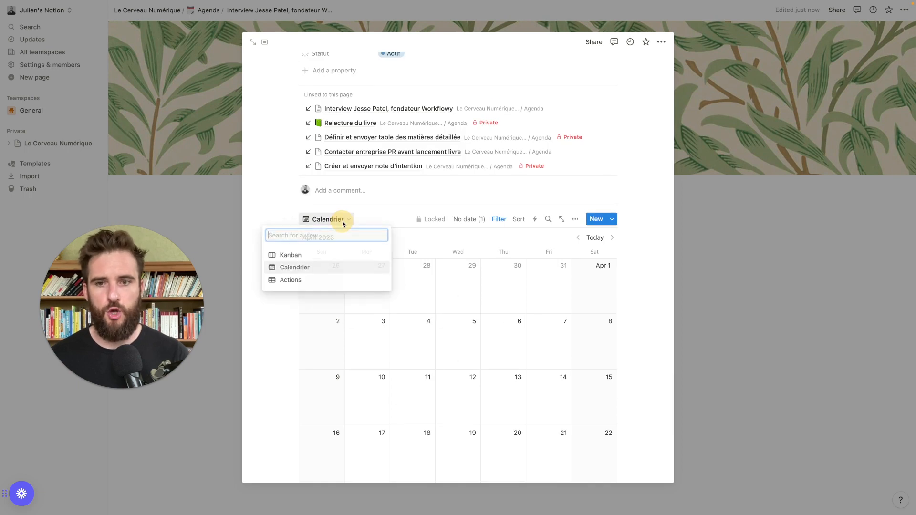
left_click(302, 279)
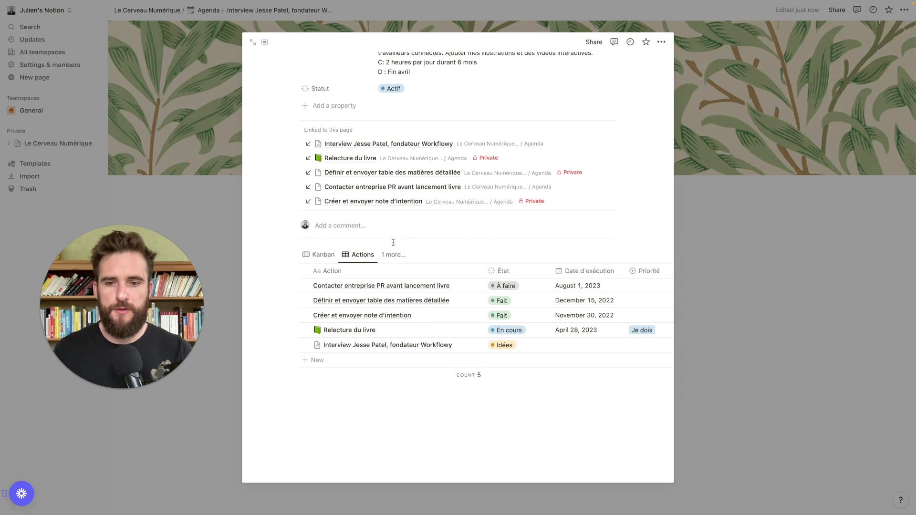
left_click(312, 360)
type("T")
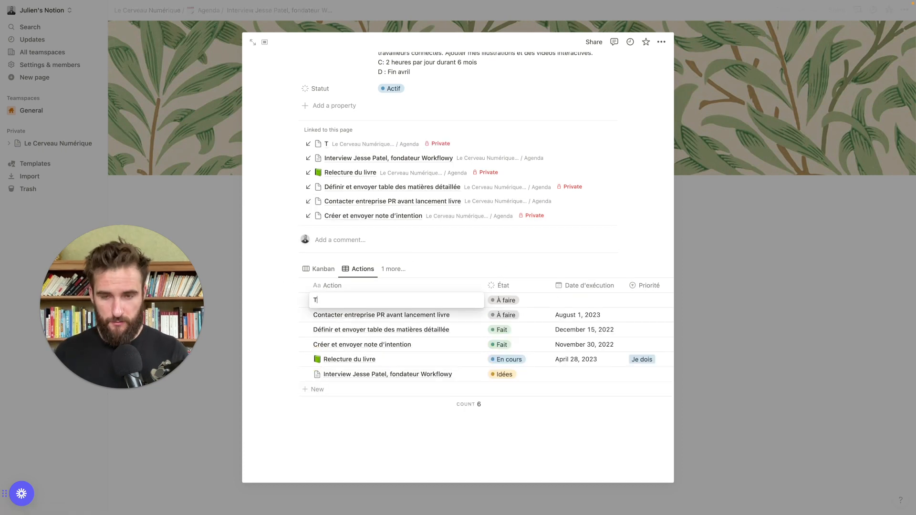
type("âche test à créer")
key("Return")
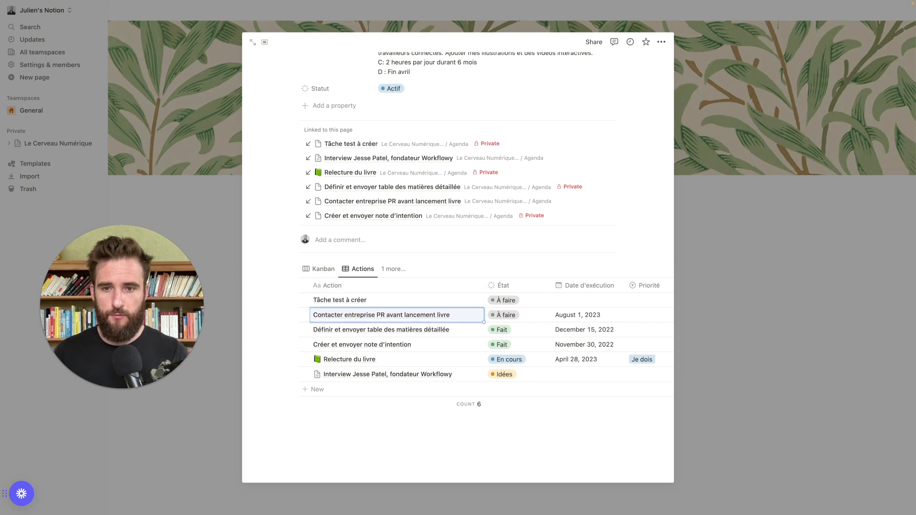
left_click(356, 298)
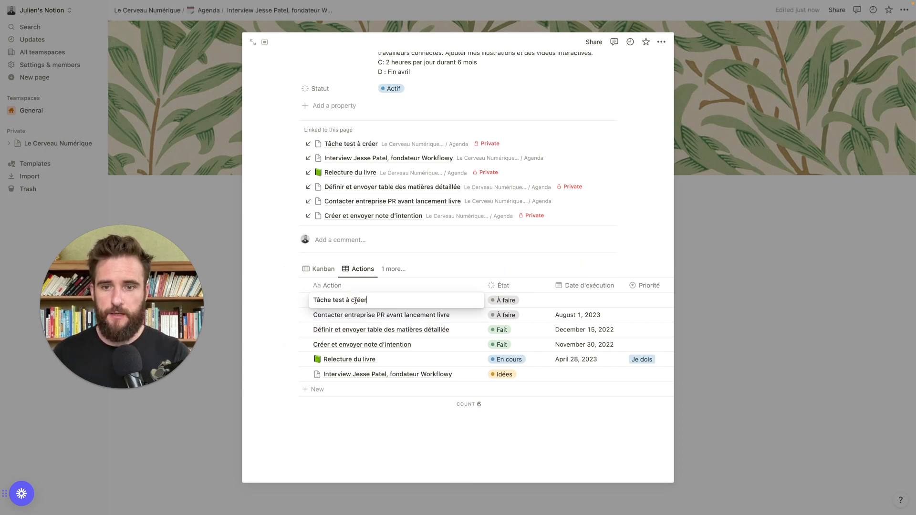
key("Escape")
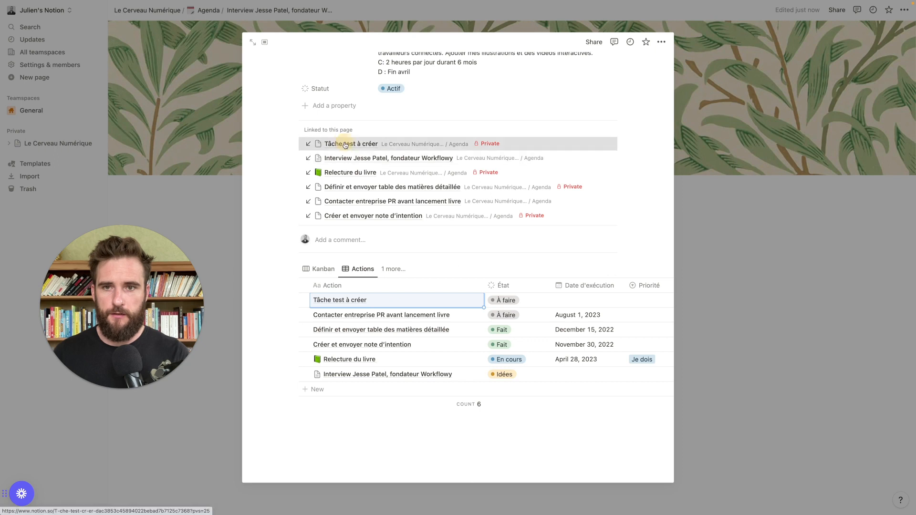
Open the "Tâche test à créer" page from the project's linked pages and set its État to Idées
left_click(329, 144)
left_click(448, 109)
left_click(448, 138)
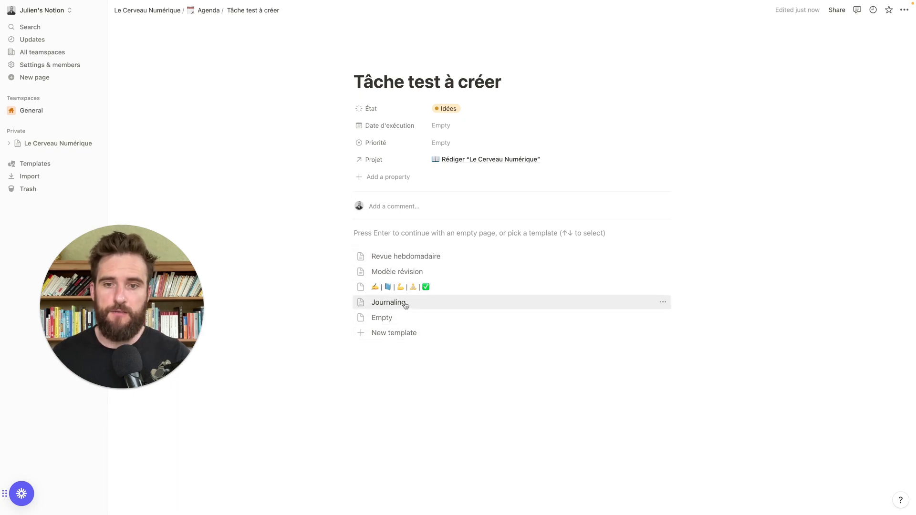
Set the task's Date d'exécution to Sep 15, 2023 and view the reminder options without choosing one
left_click(436, 126)
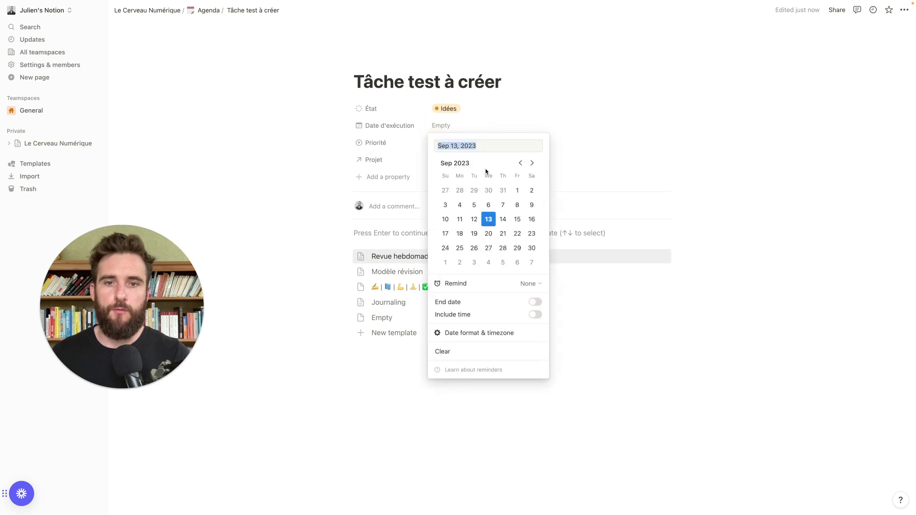
left_click(475, 220)
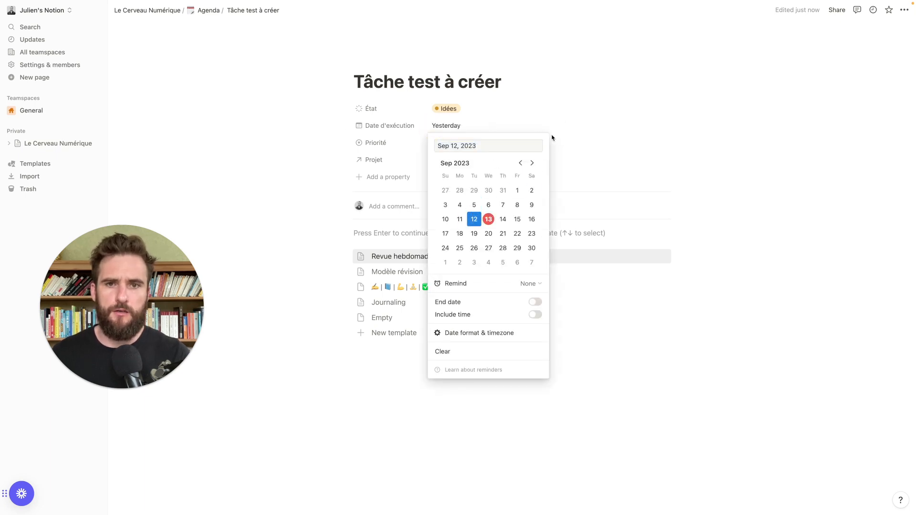
left_click(517, 219)
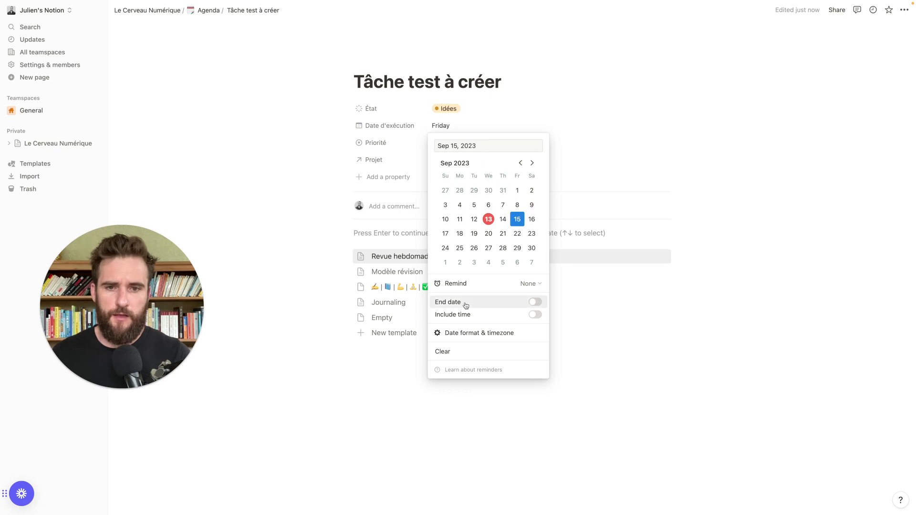
left_click(497, 283)
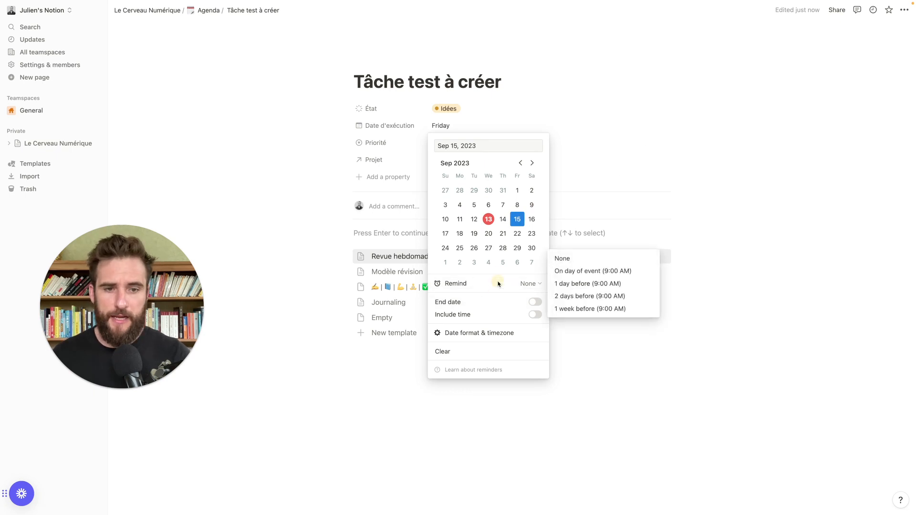
left_click(579, 344)
Move the "Tâche test à créer" card from Idées to En cours on the linked project's Kanban board, and open its page
left_click(454, 165)
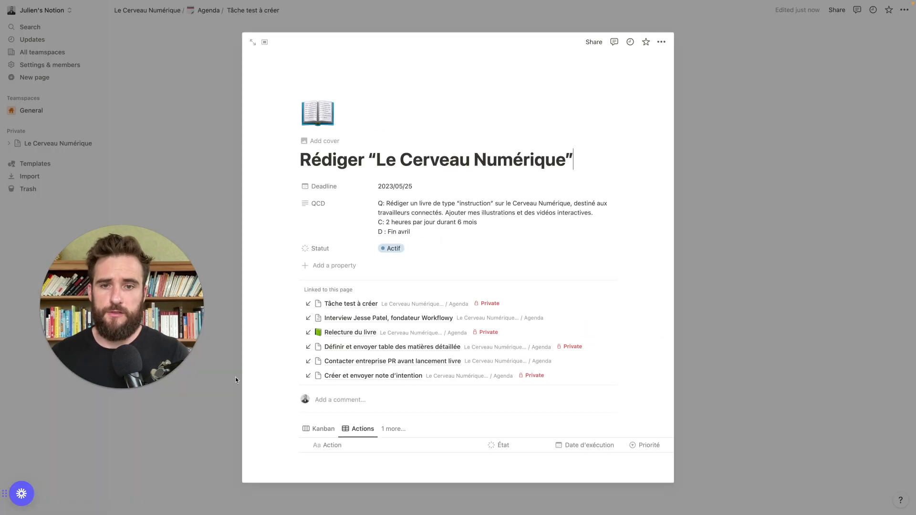
scroll(530, 300, "down", 5)
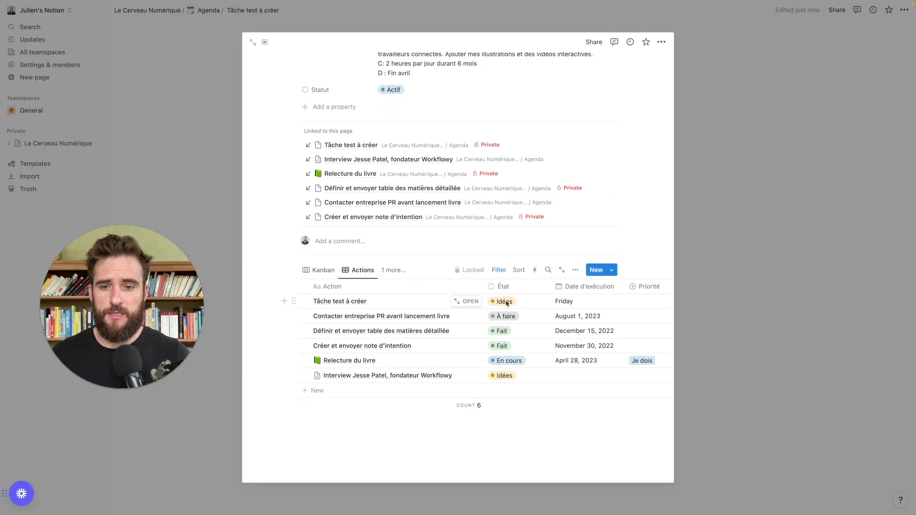
left_click(328, 276)
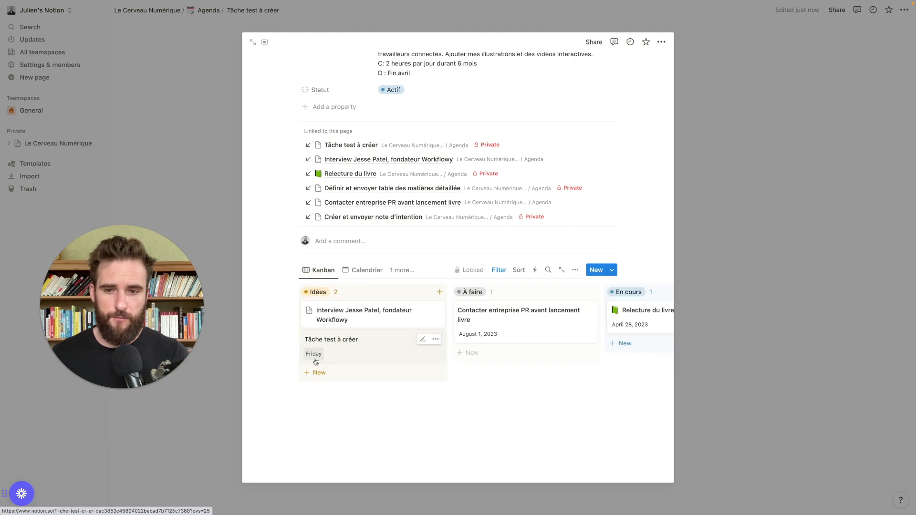
left_click_drag(323, 341, 616, 308)
left_click(635, 318)
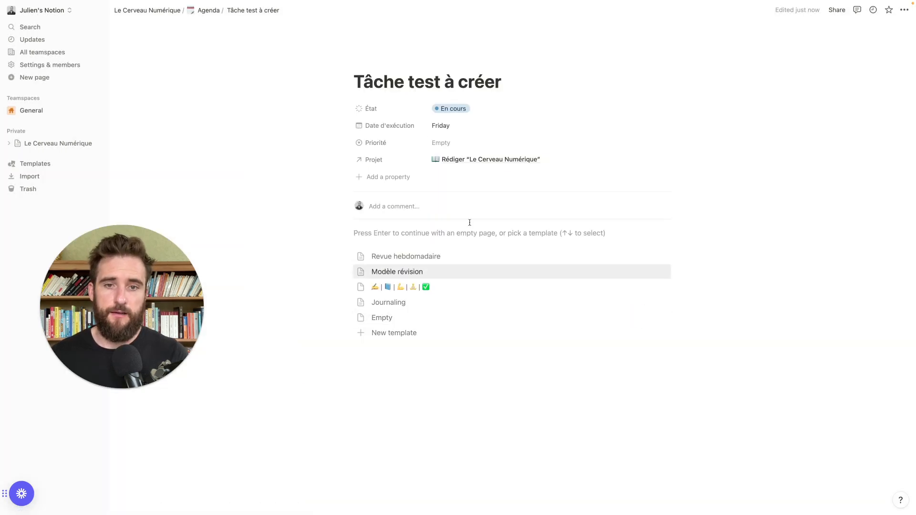